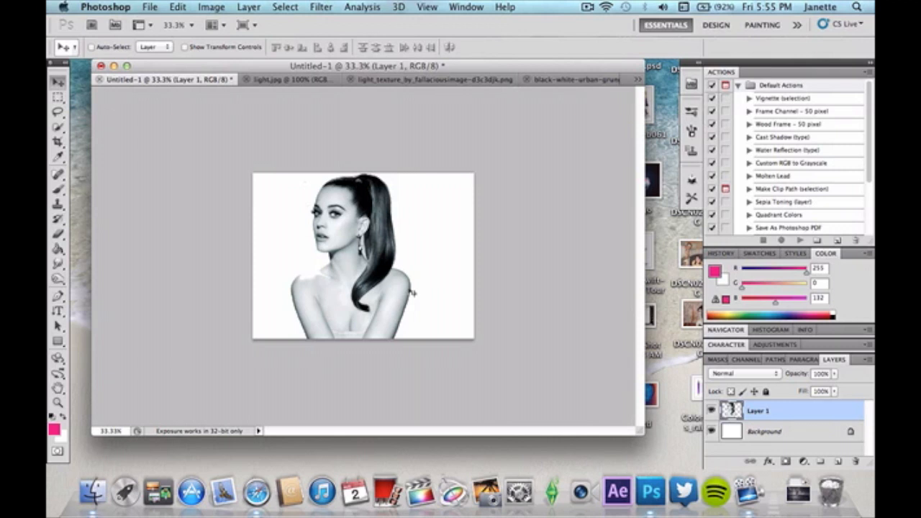
pyautogui.click(58, 263)
pyautogui.click(210, 9)
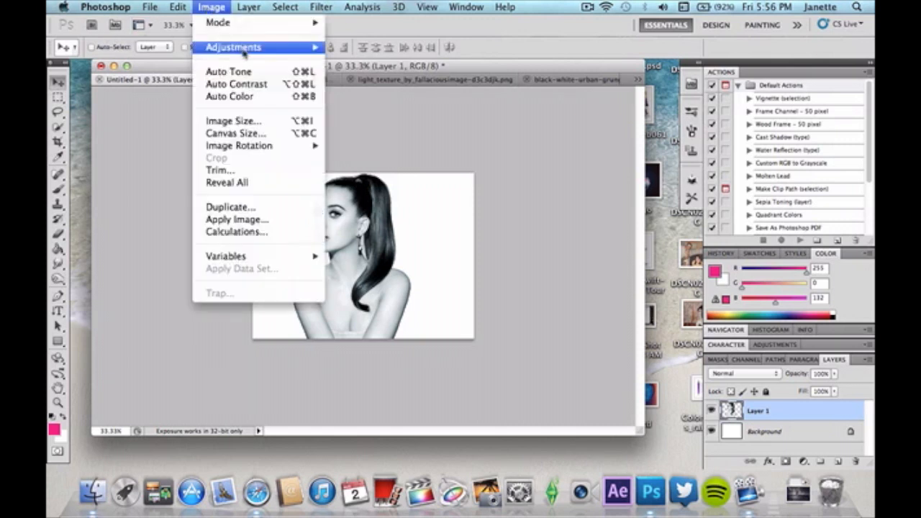
pyautogui.moveTo(244, 48)
pyautogui.click(376, 129)
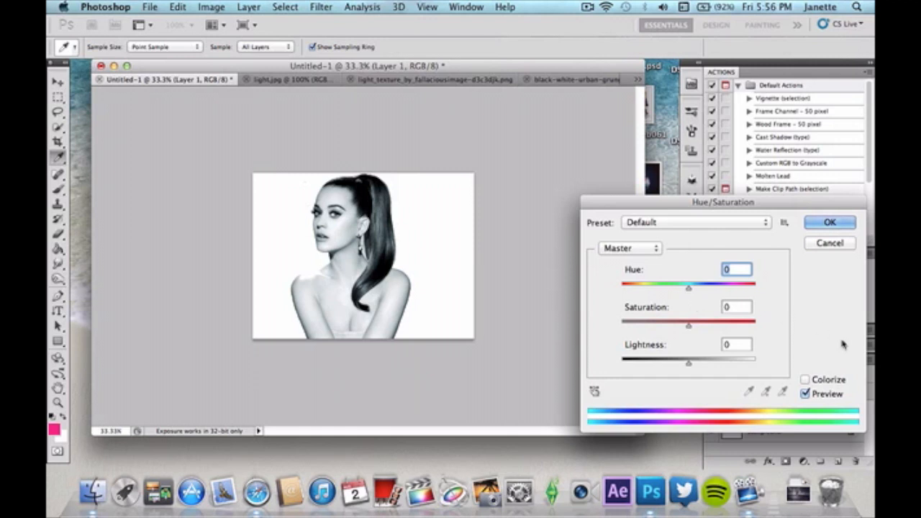
pyautogui.click(807, 380)
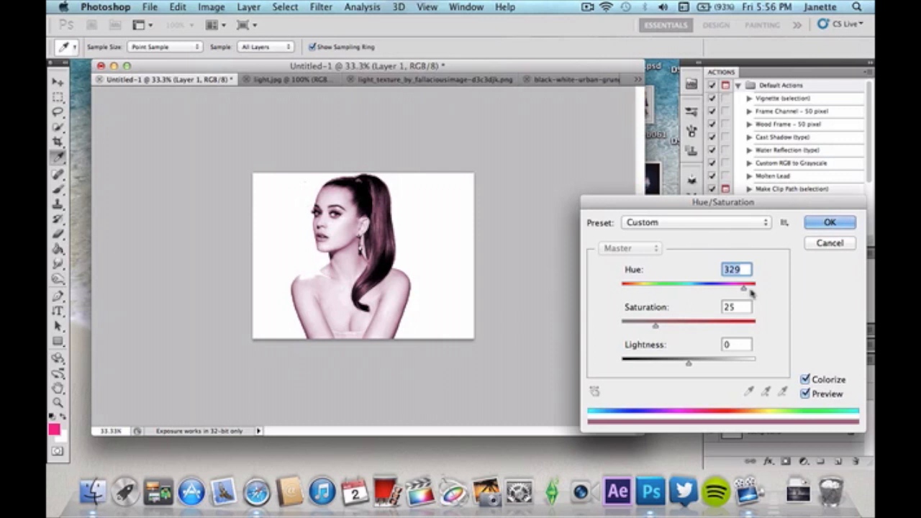
pyautogui.click(832, 244)
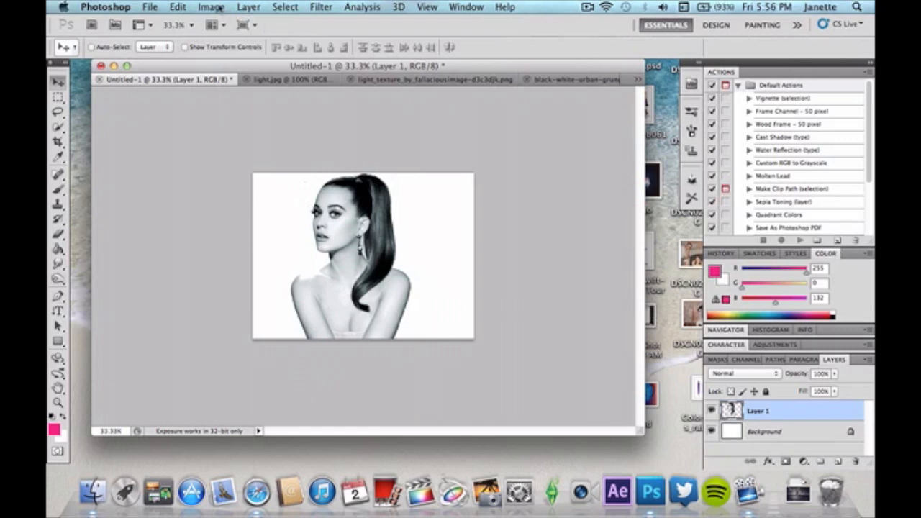
pyautogui.click(219, 8)
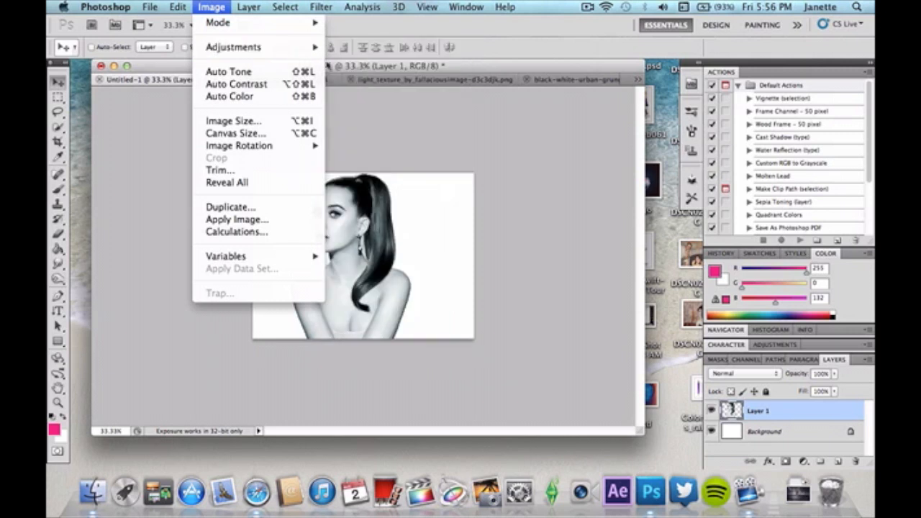
pyautogui.moveTo(311, 46)
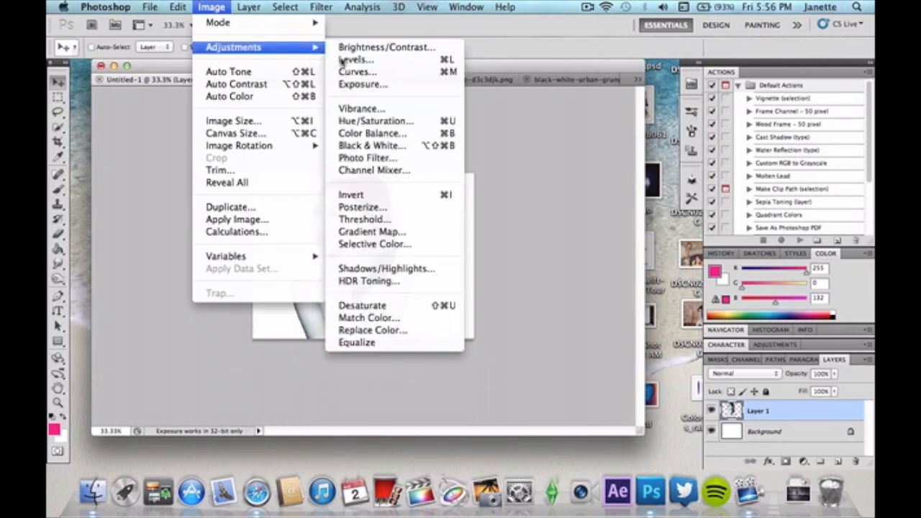
pyautogui.click(342, 59)
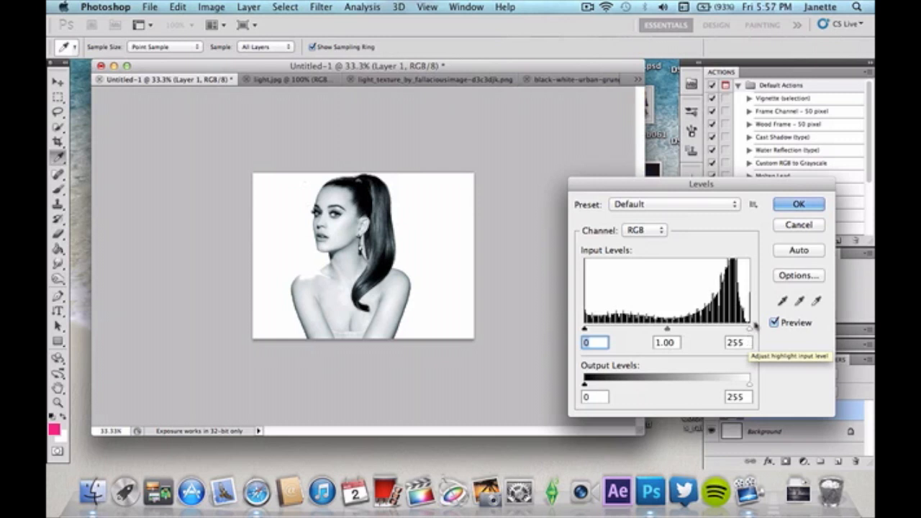
pyautogui.click(787, 224)
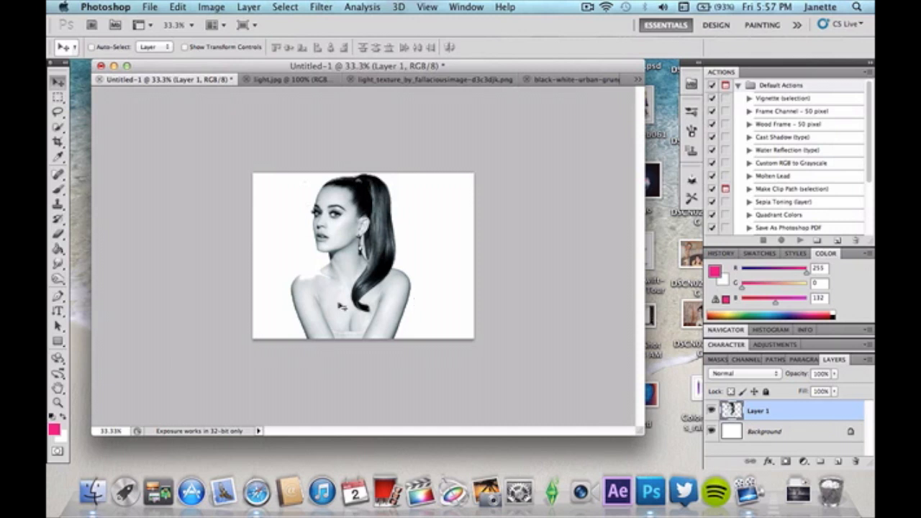
# - Trace the upper lip's outline with the Pen tool, from the near corner of the mouth around to the far corner
pyautogui.click(733, 333)
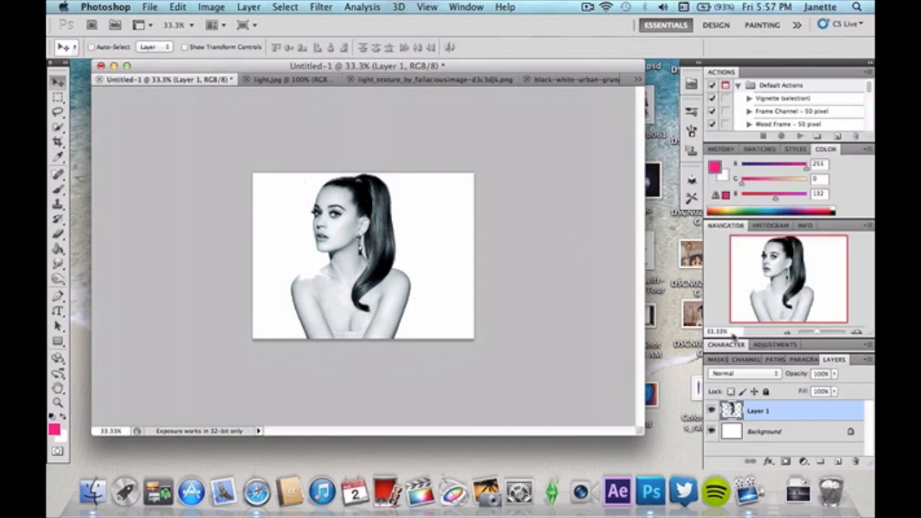
pyautogui.click(855, 331)
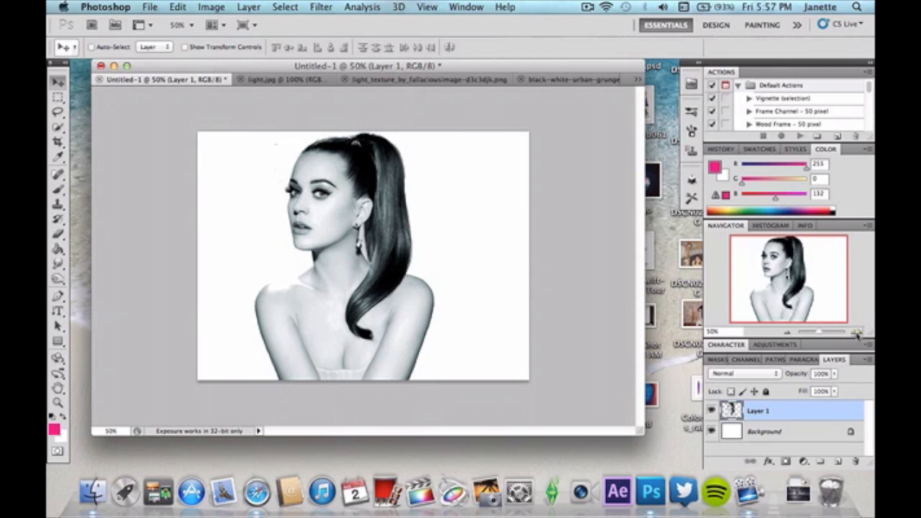
pyautogui.click(857, 333)
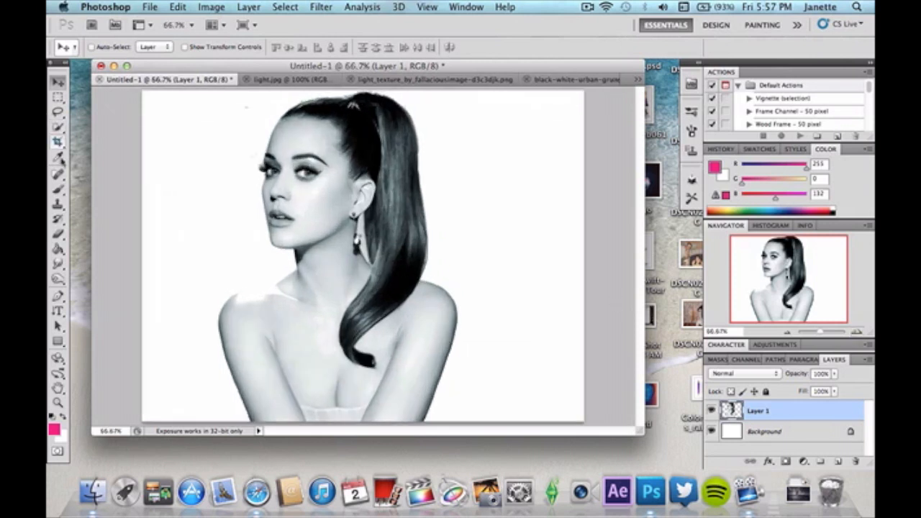
pyautogui.press('p')
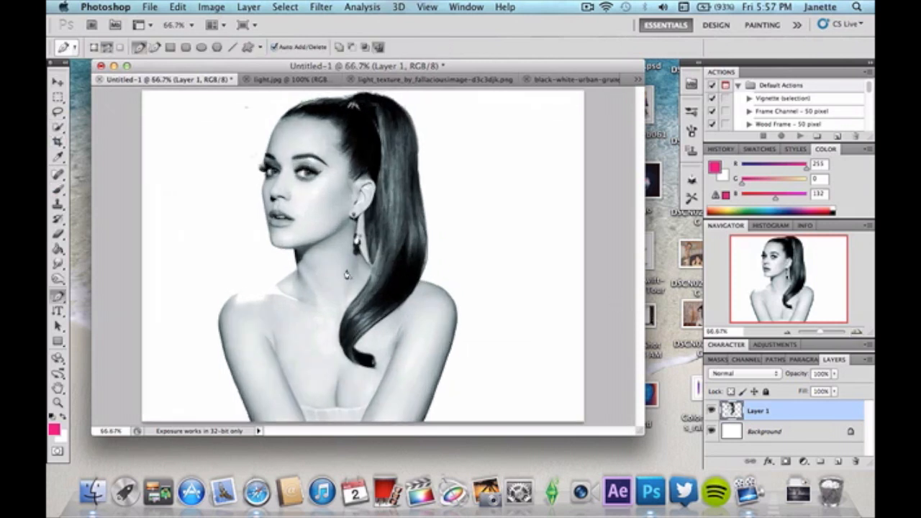
pyautogui.click(856, 332)
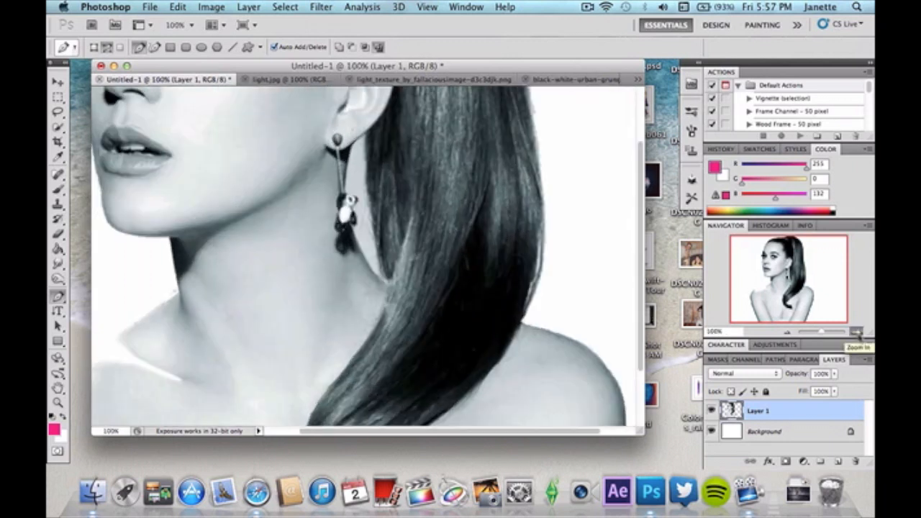
pyautogui.click(856, 332)
pyautogui.click(856, 333)
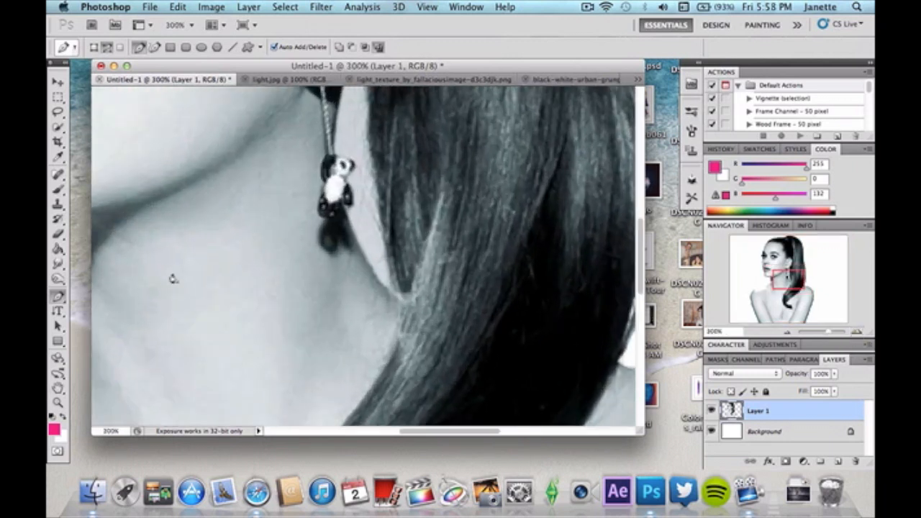
pyautogui.hscroll(-10, 173, 279)
pyautogui.hscroll(3, 173, 279)
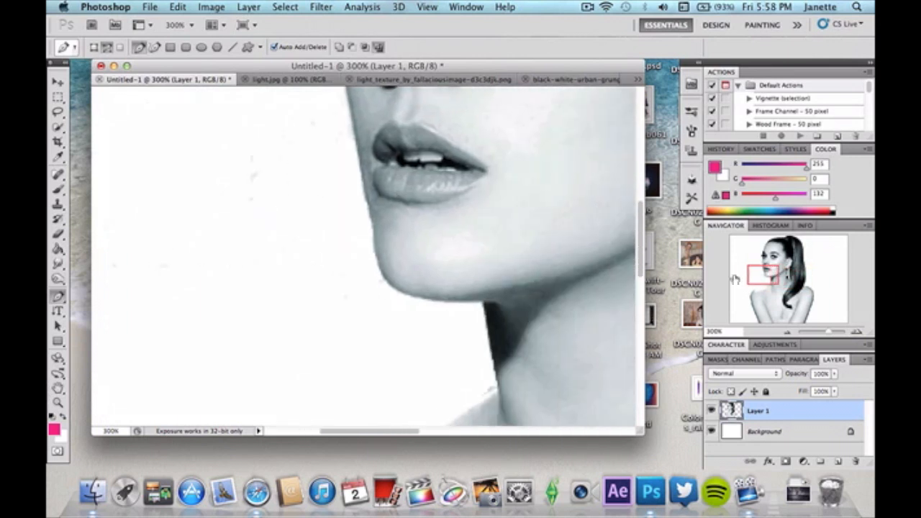
pyautogui.click(857, 332)
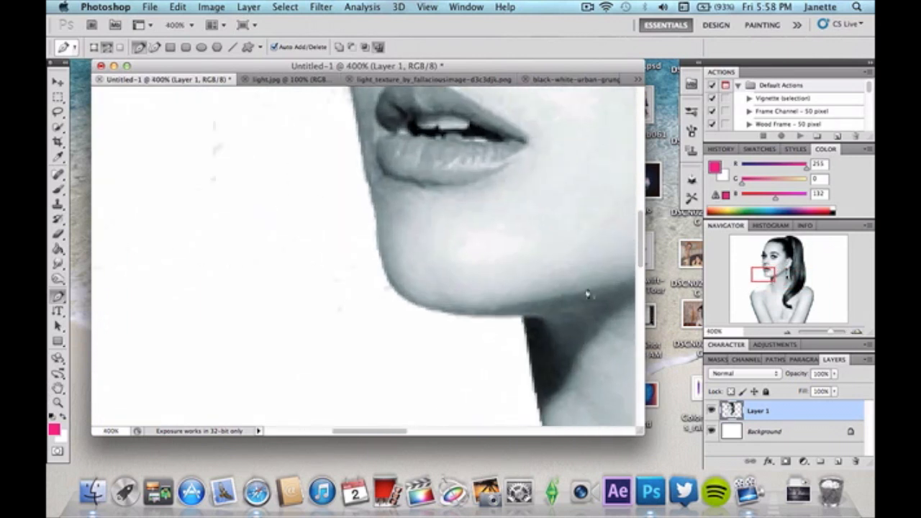
pyautogui.hscroll(5, 586, 293)
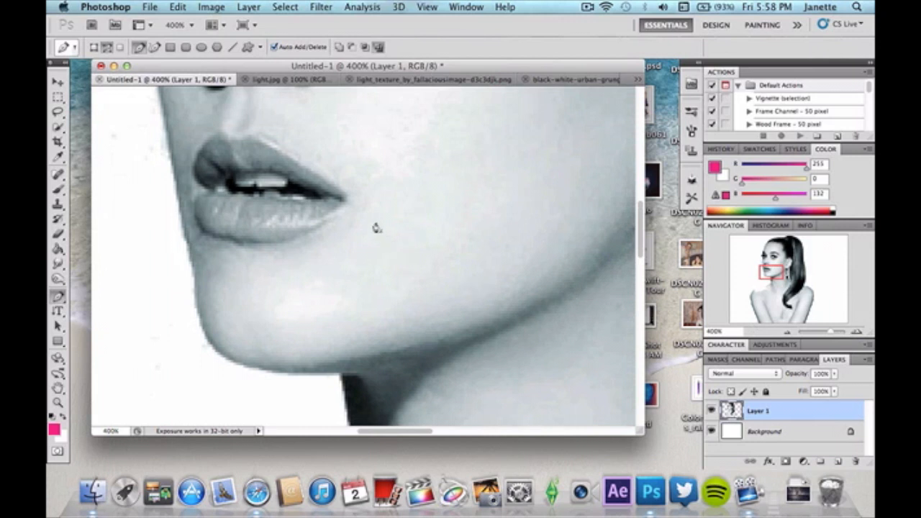
pyautogui.click(348, 197)
pyautogui.click(331, 184)
pyautogui.click(304, 167)
pyautogui.click(270, 145)
pyautogui.click(251, 137)
pyautogui.click(239, 136)
pyautogui.click(215, 134)
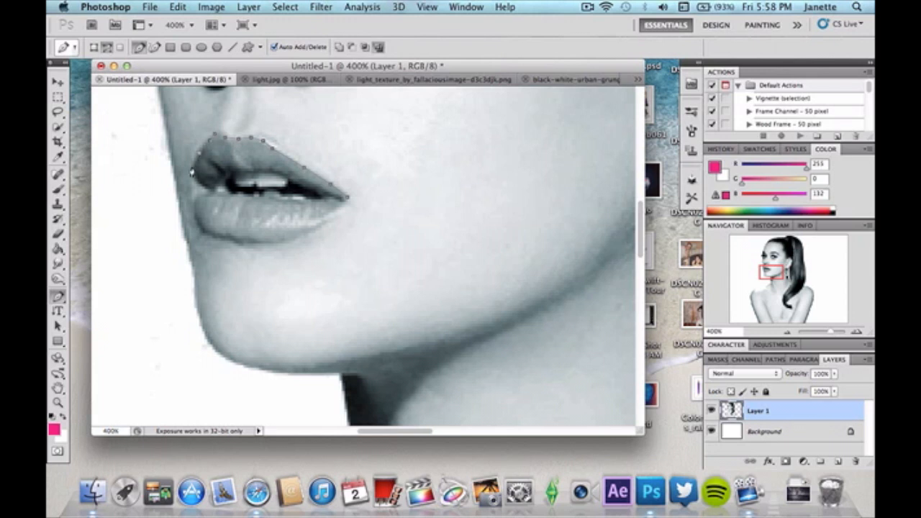
pyautogui.click(198, 189)
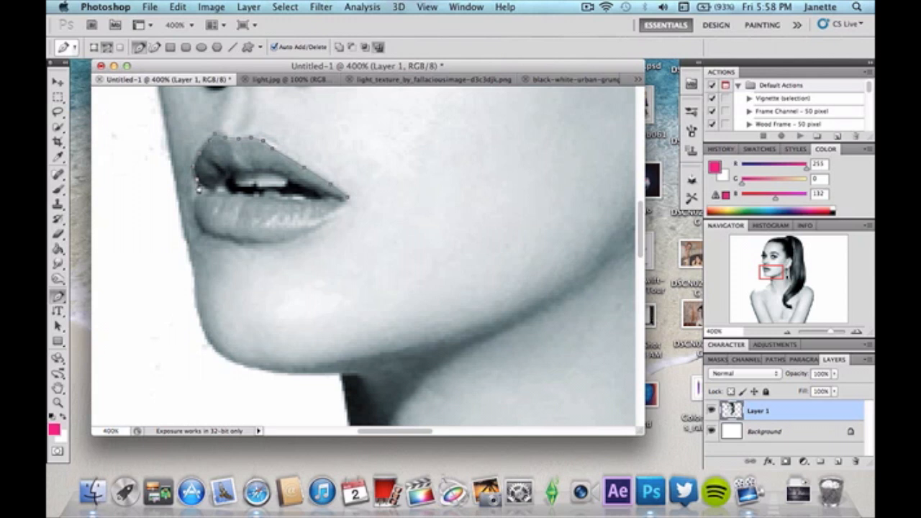
pyautogui.click(209, 191)
# - Continue the path along the lower lip's edge and close it at the starting corner of the mouth
pyautogui.click(194, 199)
pyautogui.click(194, 215)
pyautogui.click(202, 229)
pyautogui.click(216, 237)
pyautogui.click(283, 241)
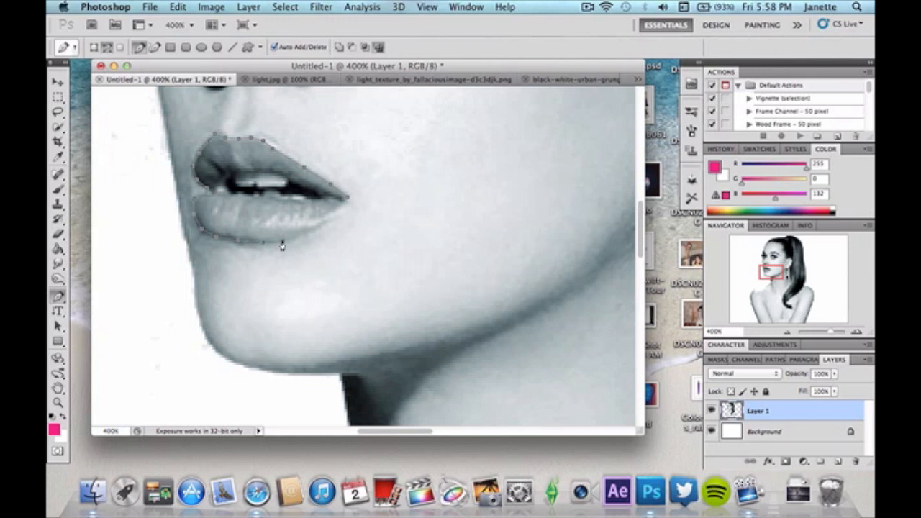
pyautogui.click(329, 220)
pyautogui.click(345, 204)
pyautogui.click(346, 204)
# - Convert the lip path into a new anti-aliased selection with a feather radius of 0 pixels
pyautogui.rightClick(323, 210)
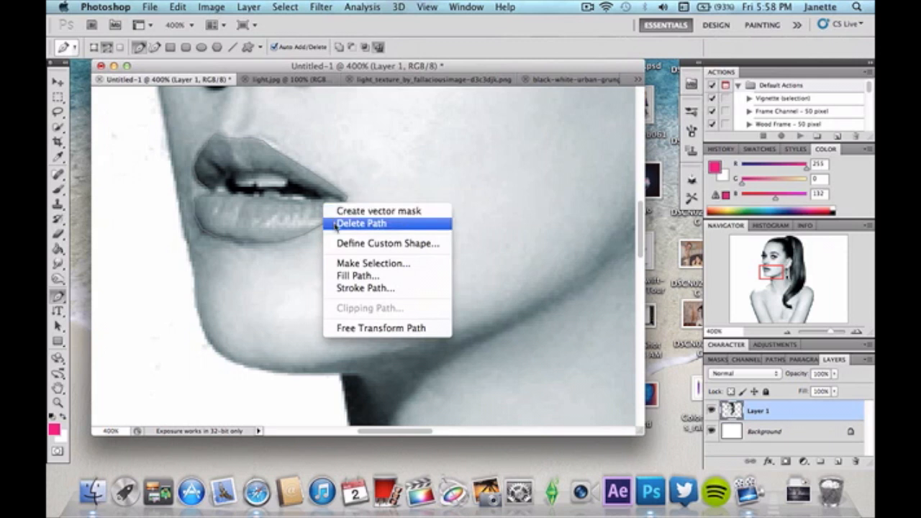
pyautogui.click(340, 264)
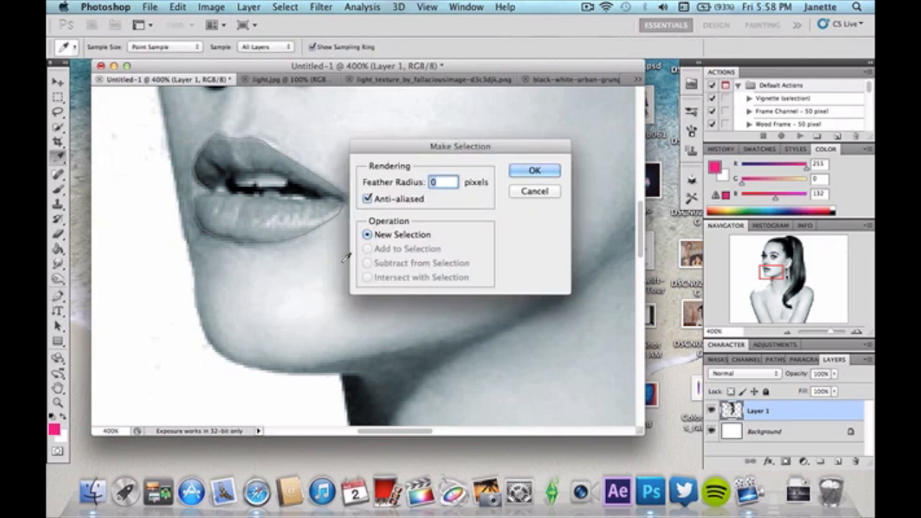
pyautogui.press('Return')
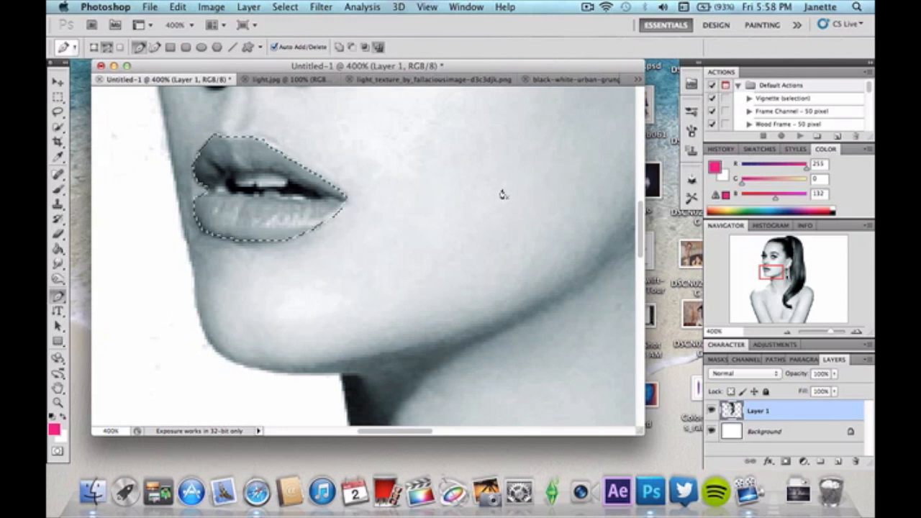
# - Fill the lip selection with the pink foreground color on a new layer, deselect, and set that layer's blend mode to Multiply
pyautogui.hotkey('alt', 'BackSpace')
pyautogui.click(836, 462)
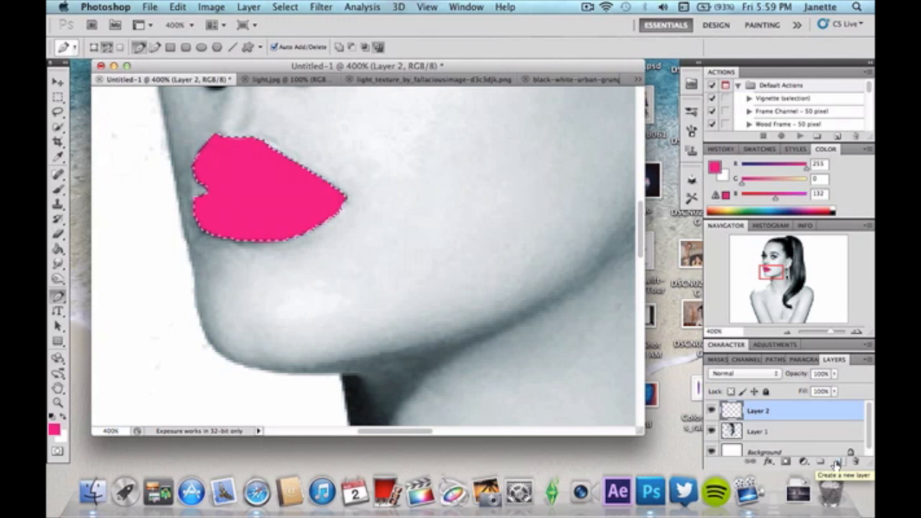
pyautogui.press('super+d')
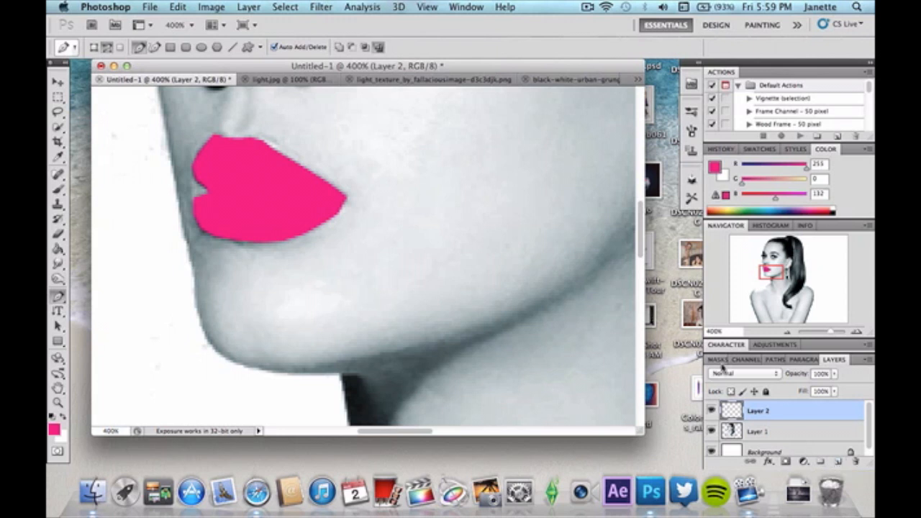
pyautogui.click(733, 376)
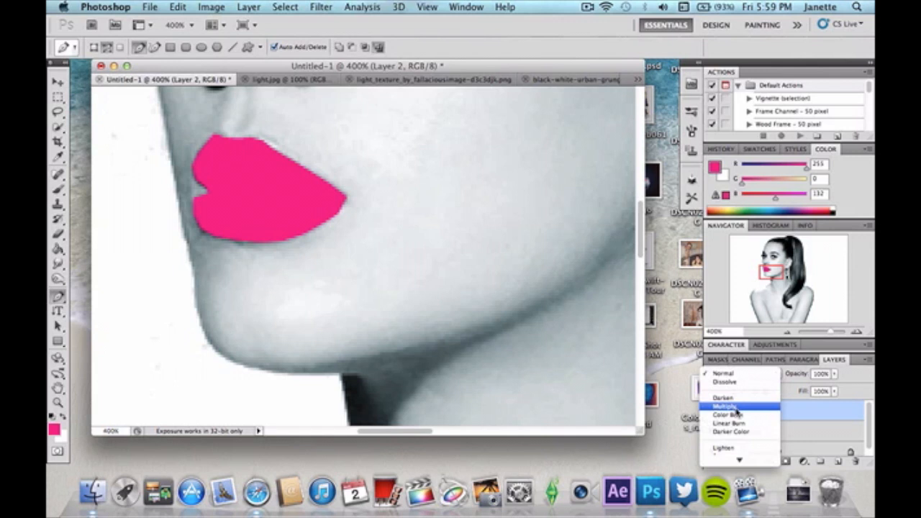
pyautogui.click(735, 408)
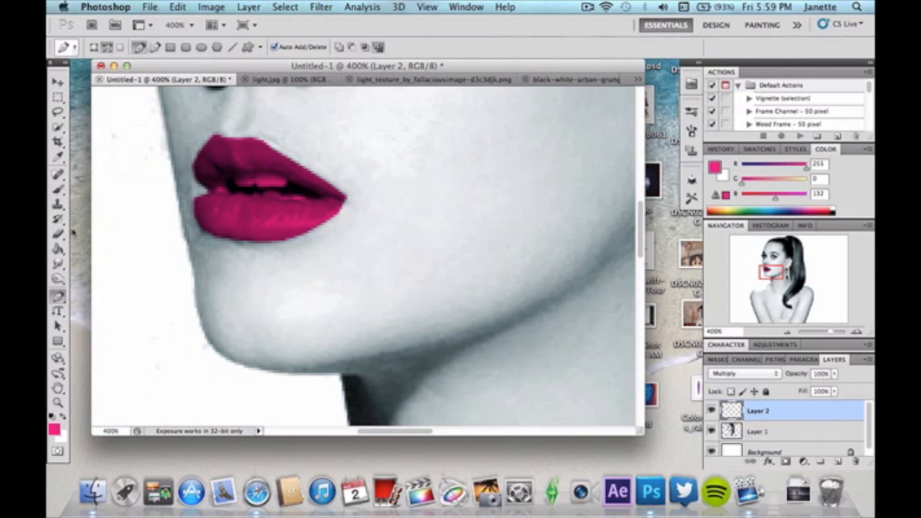
# - Erase the pink color covering the teeth with a soft eraser about 7 px in size
pyautogui.moveTo(61, 232); pyautogui.dragTo(83, 239)
pyautogui.click(101, 51)
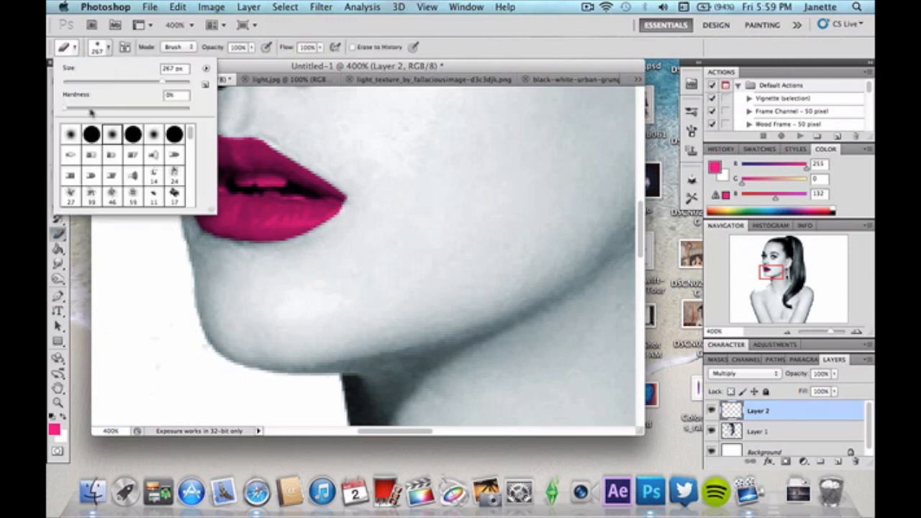
pyautogui.moveTo(74, 84); pyautogui.dragTo(66, 84)
pyautogui.click(856, 332)
pyautogui.click(856, 331)
pyautogui.click(855, 331)
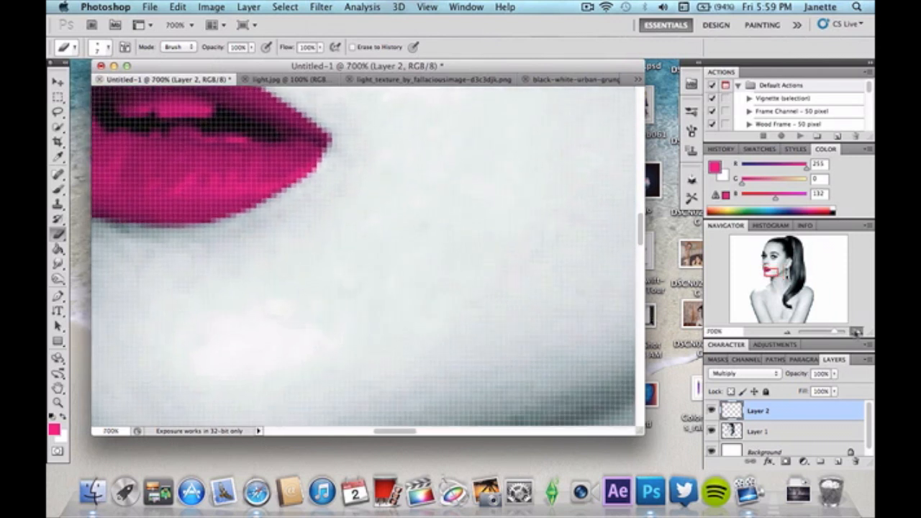
pyautogui.click(856, 333)
pyautogui.moveTo(776, 274); pyautogui.dragTo(775, 271)
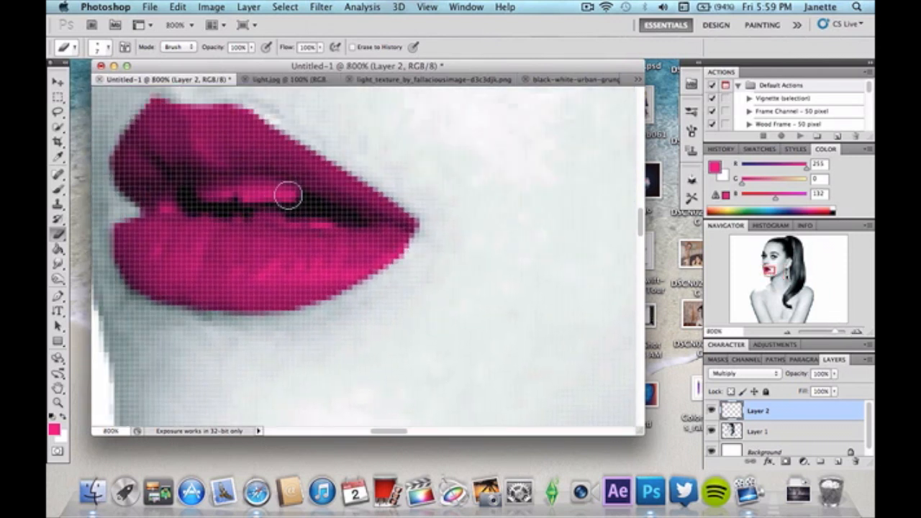
pyautogui.moveTo(288, 194)
pyautogui.mouseDown()
pyautogui.moveTo(199, 198)
pyautogui.moveTo(238, 204)
pyautogui.moveTo(246, 202)
pyautogui.moveTo(202, 196)
pyautogui.moveTo(267, 190)
pyautogui.moveTo(287, 196)
pyautogui.moveTo(202, 195)
pyautogui.moveTo(290, 203)
pyautogui.moveTo(204, 200)
pyautogui.mouseUp()
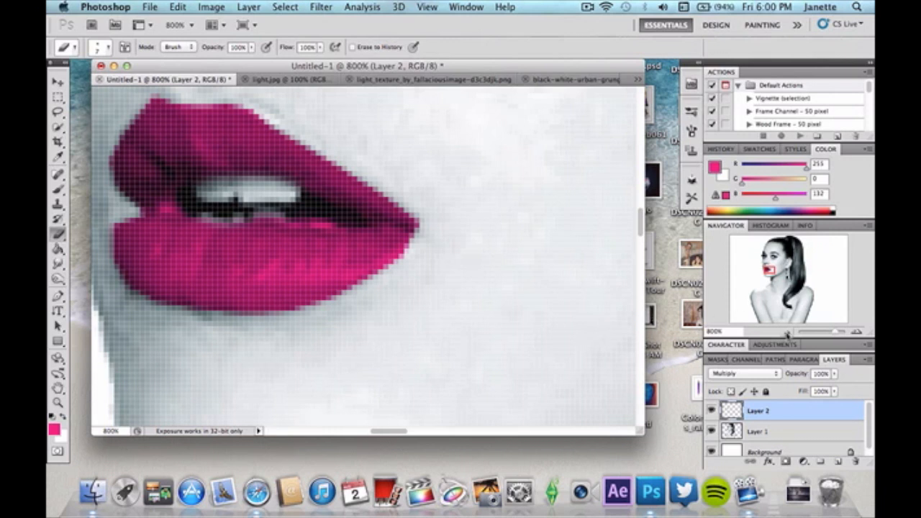
# - Examine the recolored lips in the context of the whole portrait
pyautogui.click(788, 333)
pyautogui.click(787, 333)
pyautogui.click(788, 333)
pyautogui.click(788, 333)
pyautogui.click(787, 334)
pyautogui.click(787, 333)
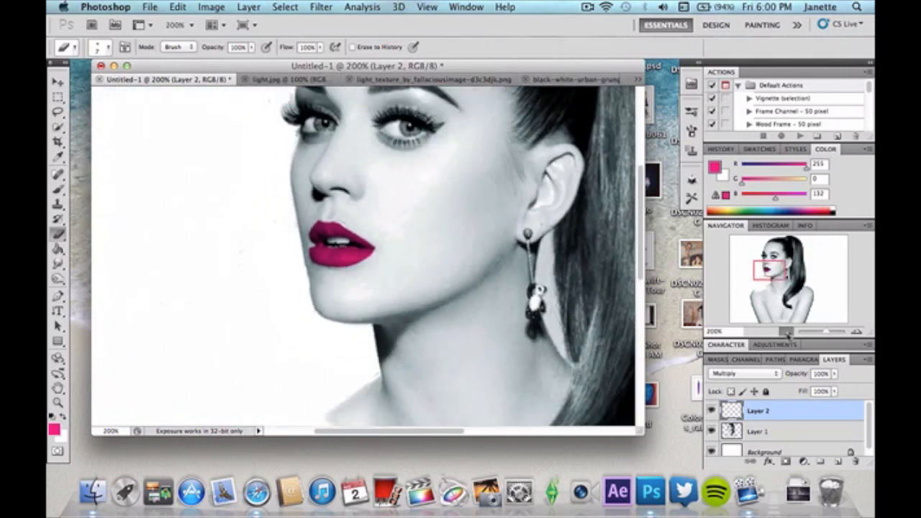
pyautogui.click(787, 333)
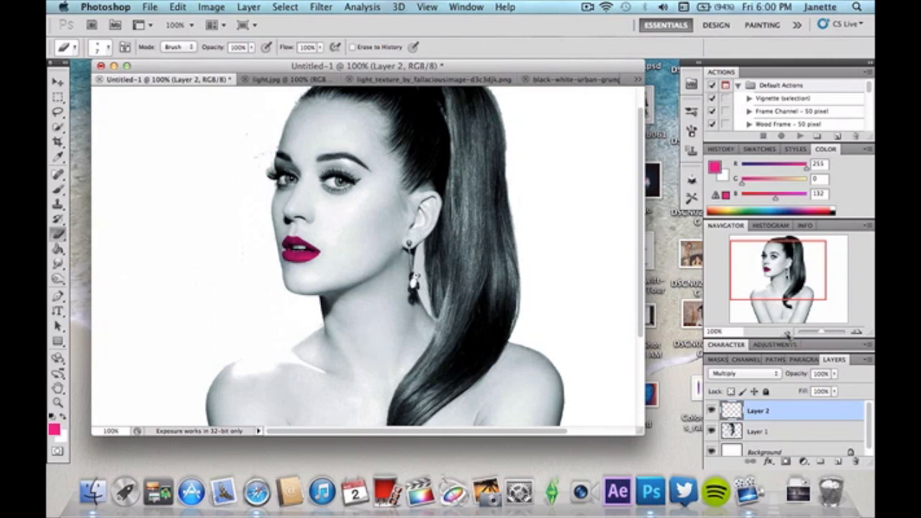
pyautogui.click(787, 333)
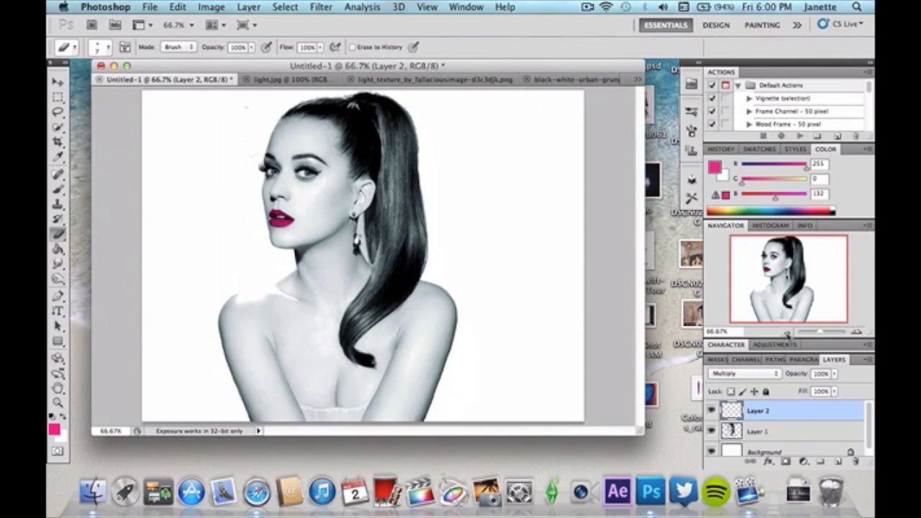
# - Cut the whole light.jpg image, close that file without saving, and paste the texture into the portrait as a new layer
pyautogui.click(289, 80)
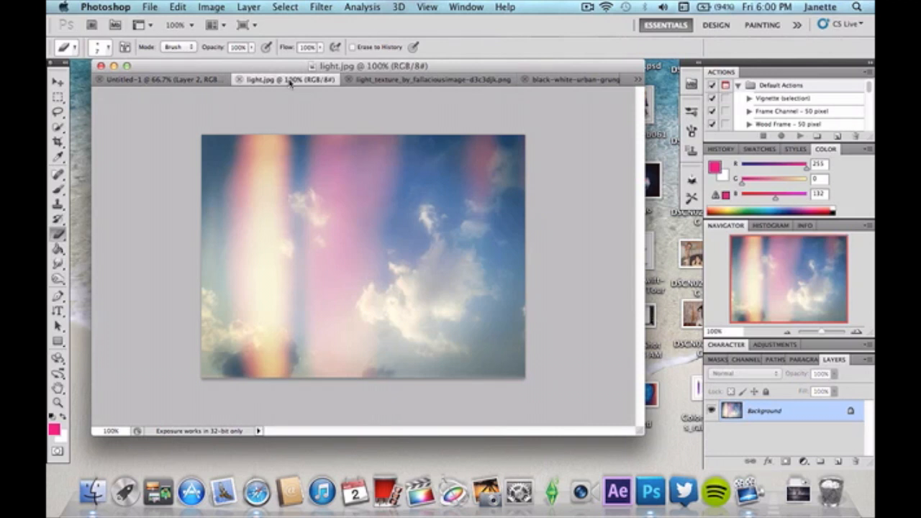
pyautogui.press('super+a')
pyautogui.press('super+x')
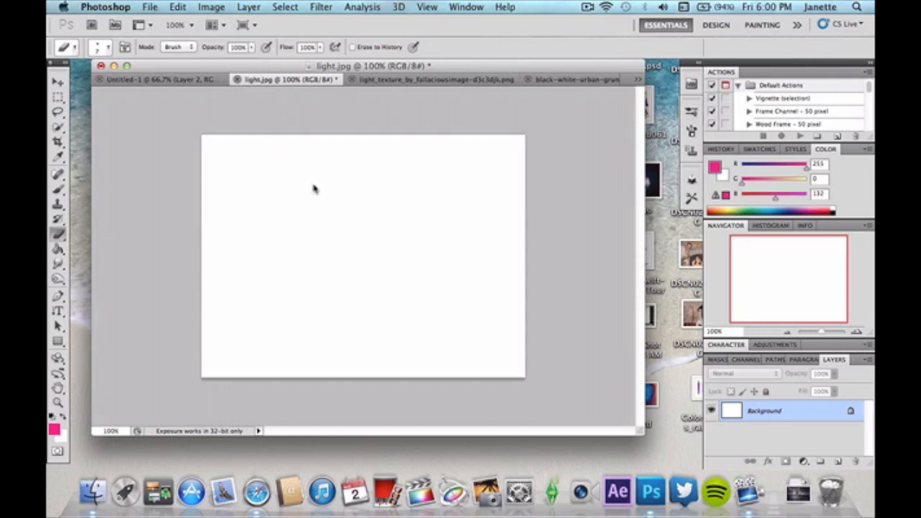
pyautogui.press('super+w')
pyautogui.click(404, 184)
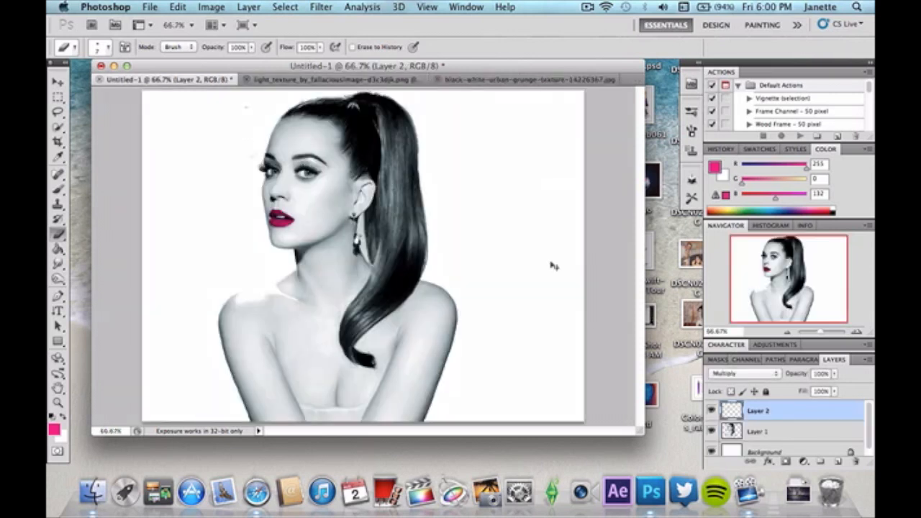
pyautogui.press('super+v')
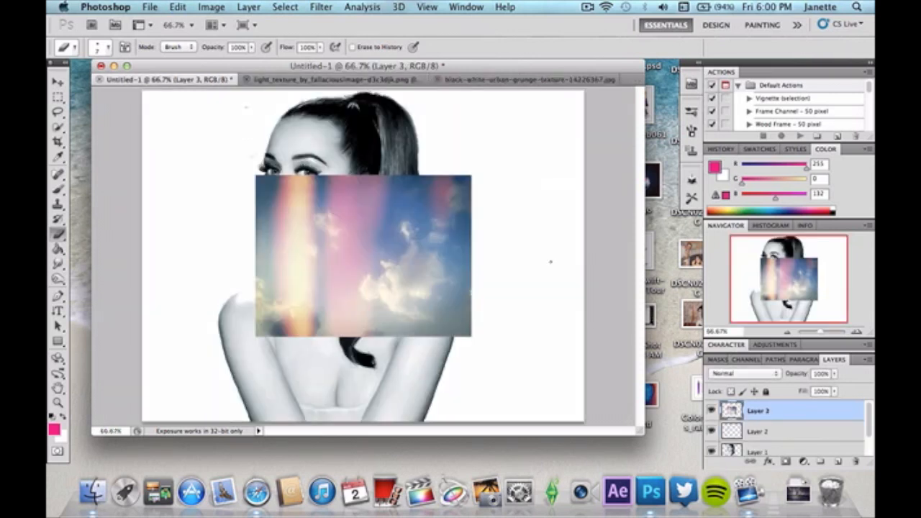
# - Position the pasted cloud texture over the chest and lower hair and set its blend mode to Screen
pyautogui.click(53, 85)
pyautogui.moveTo(310, 250); pyautogui.dragTo(289, 377)
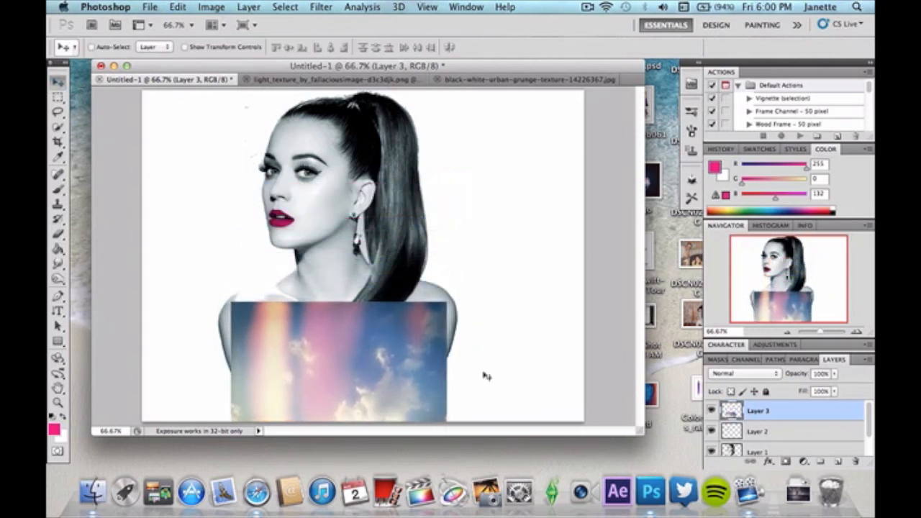
pyautogui.click(735, 377)
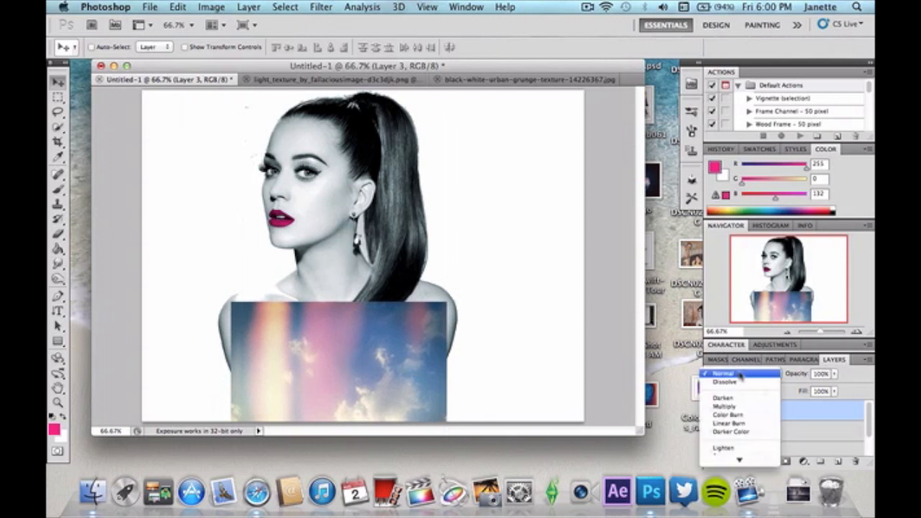
pyautogui.click(742, 398)
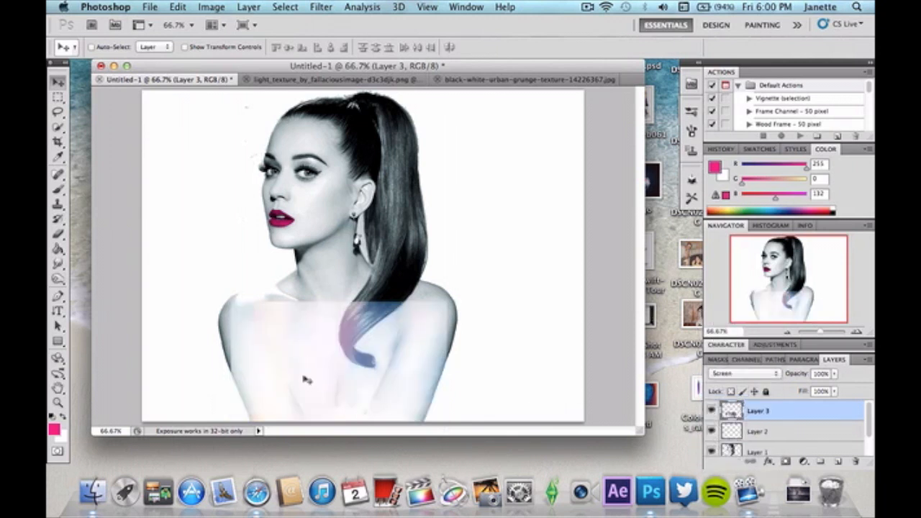
pyautogui.moveTo(313, 378); pyautogui.dragTo(308, 347)
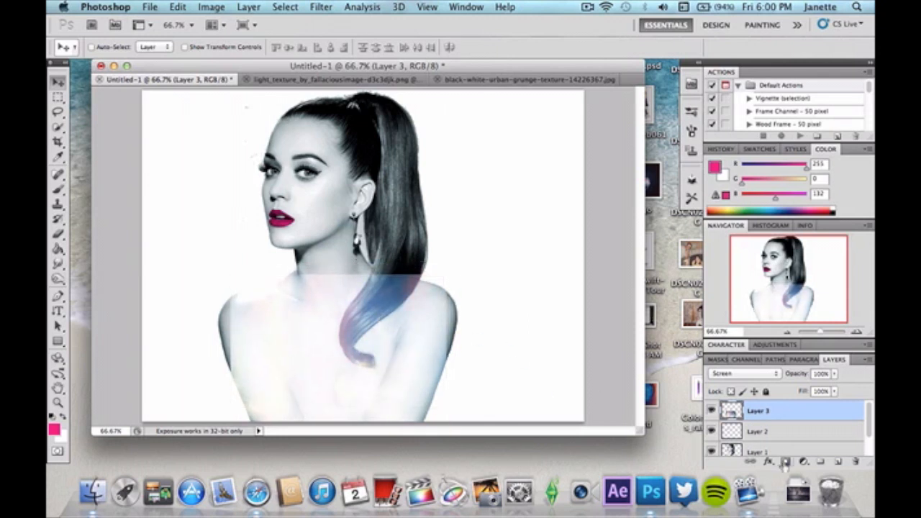
# - Add a layer mask to the cloud texture layer and set the eraser to 104 px with 0% hardness
pyautogui.click(784, 463)
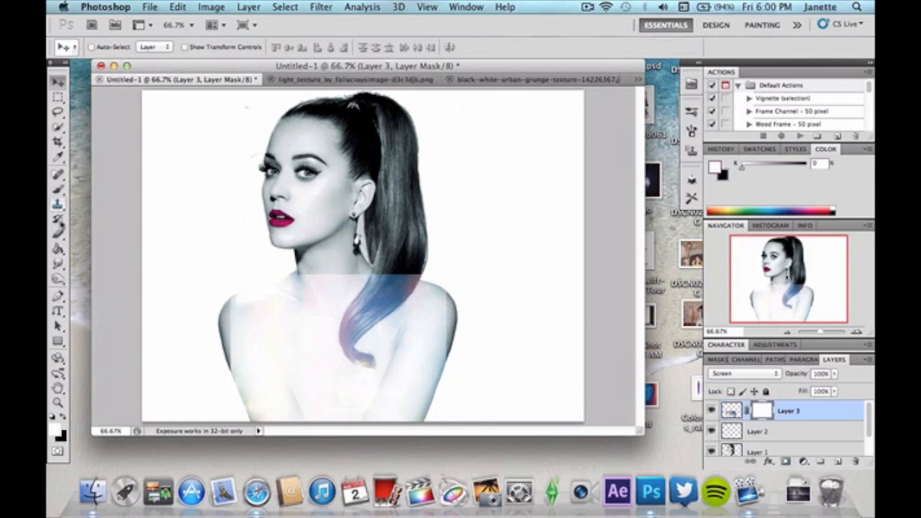
pyautogui.click(58, 235)
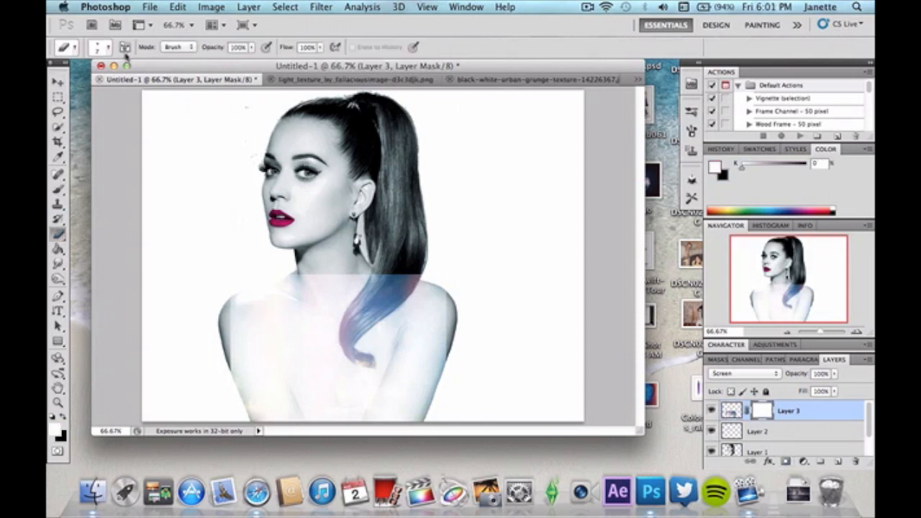
pyautogui.click(101, 47)
pyautogui.moveTo(101, 82); pyautogui.dragTo(105, 82)
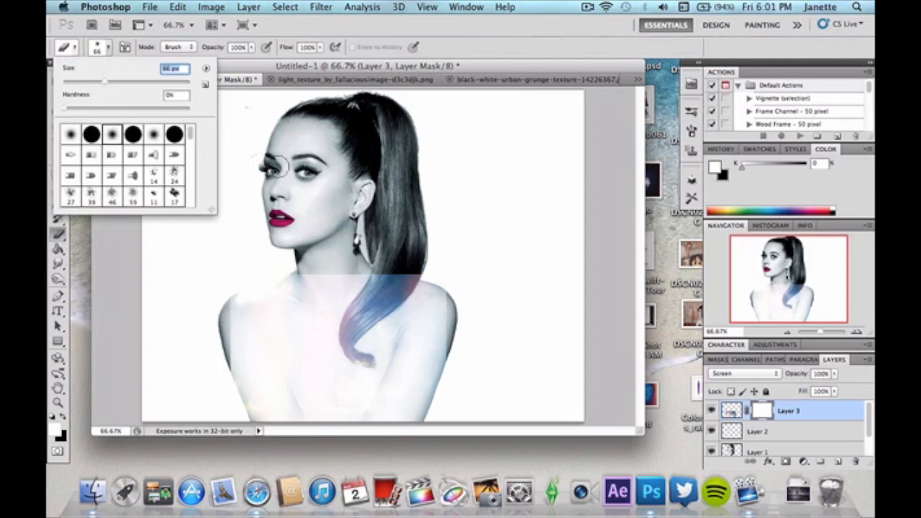
pyautogui.click(128, 82)
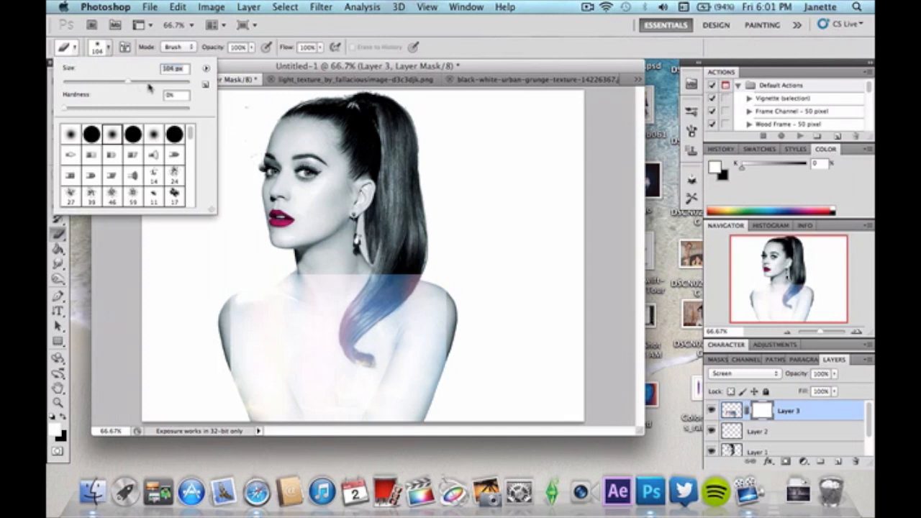
# - Erase on the mask along the texture's upper edge and over both shoulders and arms, keeping the color on the lower hair
pyautogui.click(437, 277)
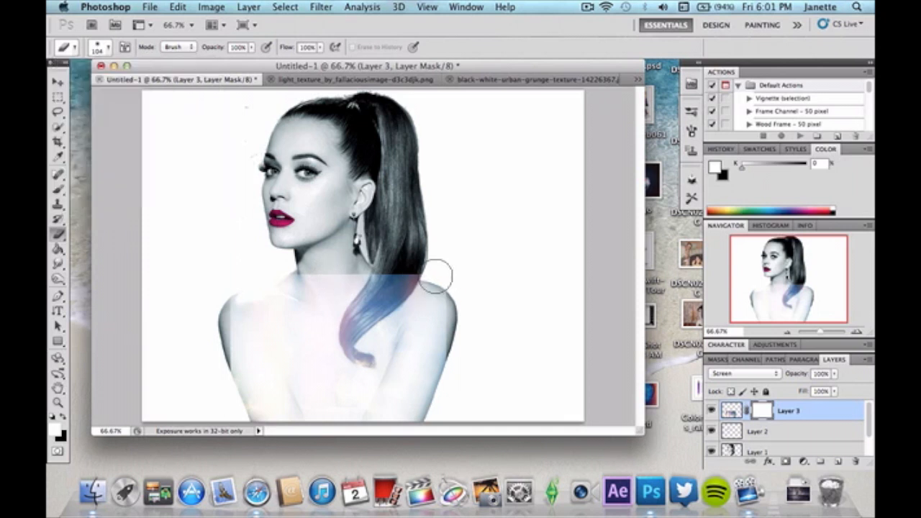
pyautogui.moveTo(437, 277)
pyautogui.mouseDown()
pyautogui.moveTo(323, 255)
pyautogui.moveTo(270, 265)
pyautogui.mouseUp()
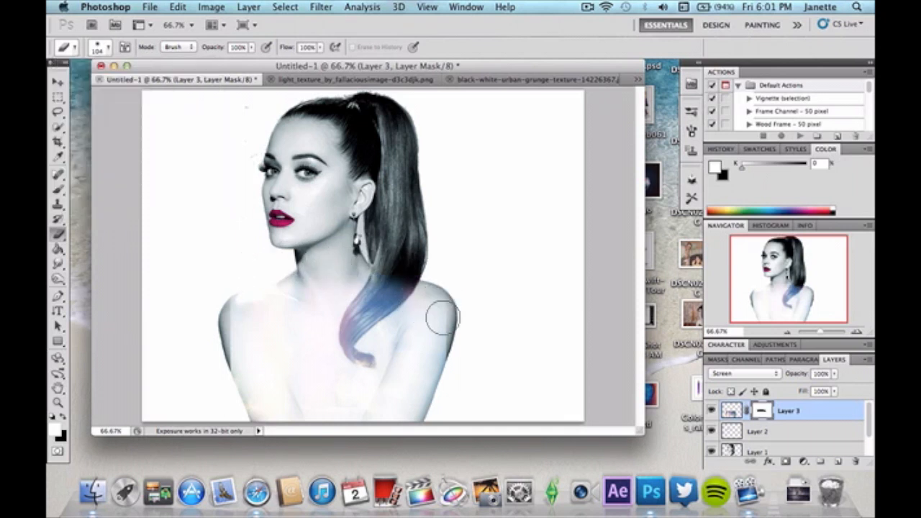
pyautogui.moveTo(442, 317)
pyautogui.mouseDown()
pyautogui.moveTo(444, 392)
pyautogui.moveTo(433, 339)
pyautogui.moveTo(434, 431)
pyautogui.moveTo(411, 447)
pyautogui.mouseUp()
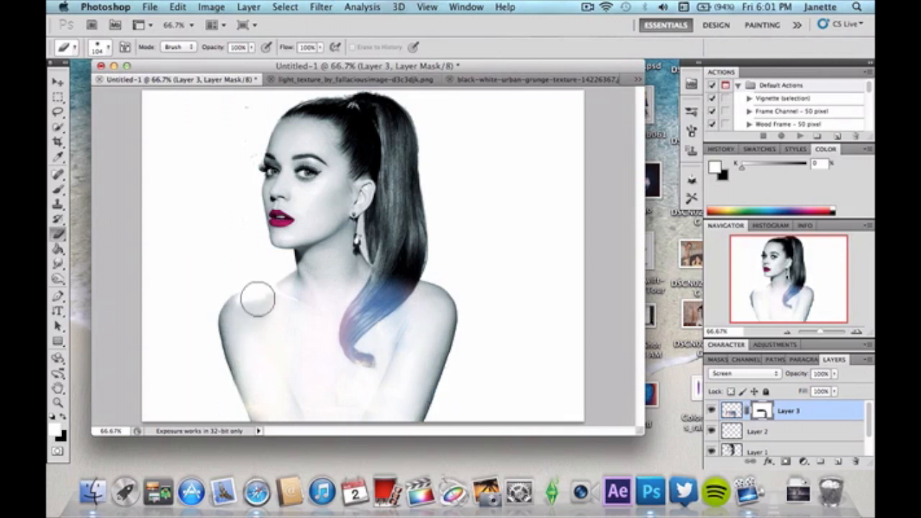
pyautogui.moveTo(258, 300)
pyautogui.mouseDown()
pyautogui.moveTo(236, 405)
pyautogui.moveTo(248, 431)
pyautogui.mouseUp()
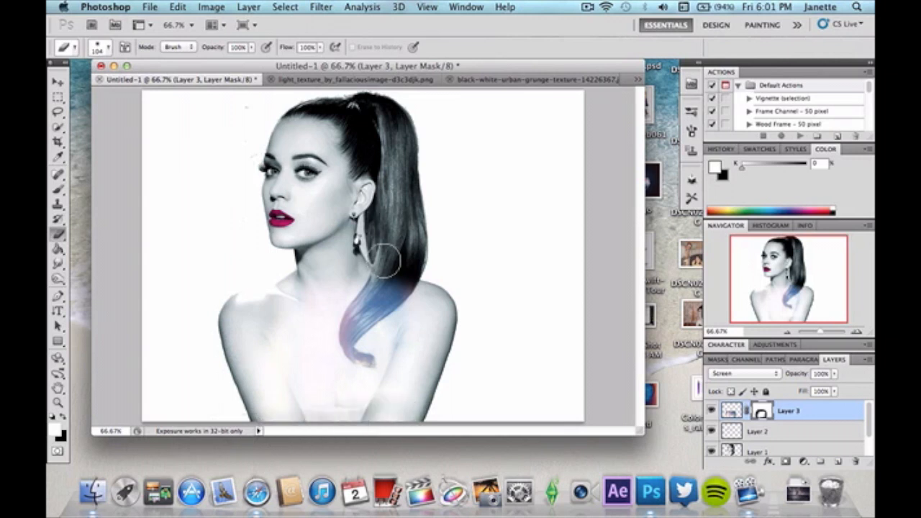
pyautogui.moveTo(379, 276); pyautogui.dragTo(435, 279)
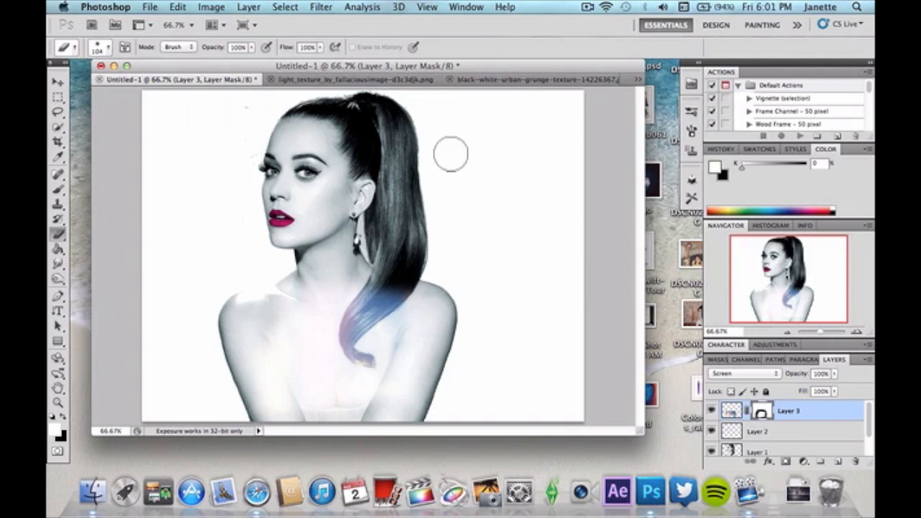
# - Cut the whole light_texture_by_fallaciousimage-d3c3djk.png image, close that file without saving, and paste it into the portrait as a new layer
pyautogui.click(410, 80)
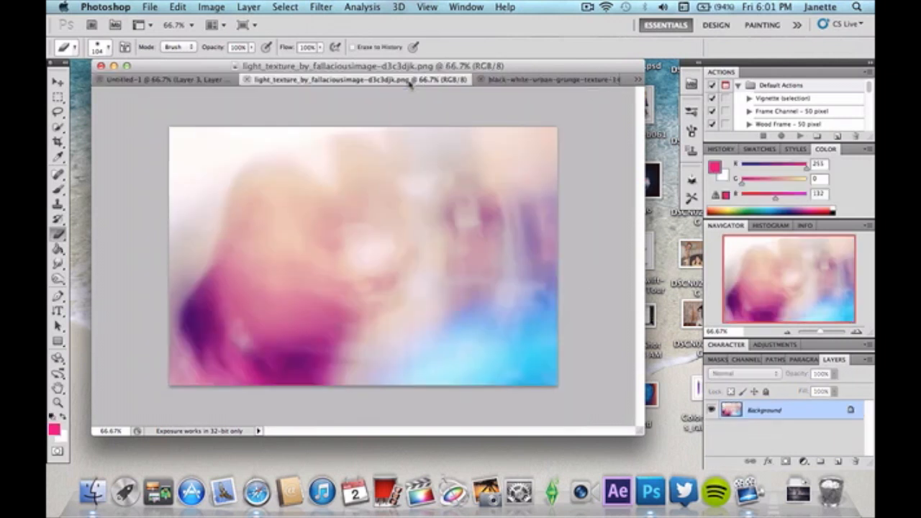
pyautogui.press('super+a')
pyautogui.press('super+x')
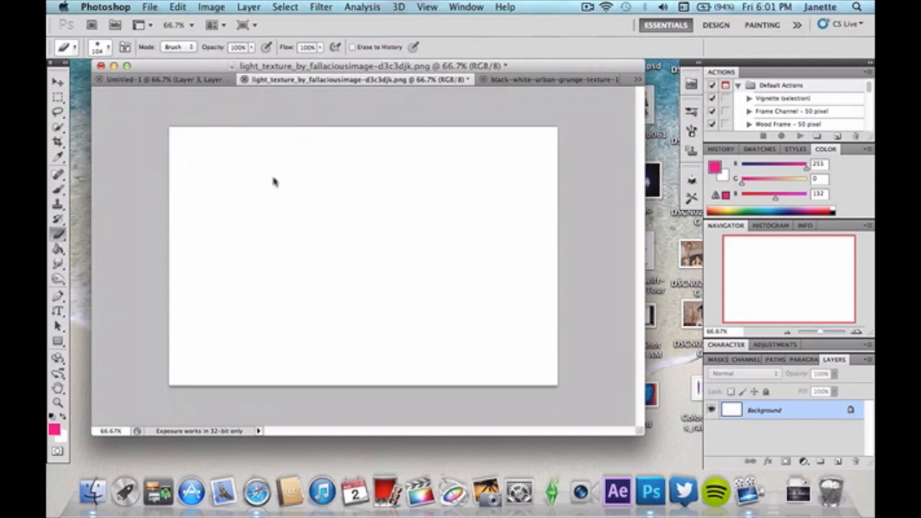
pyautogui.press('super+w')
pyautogui.click(411, 188)
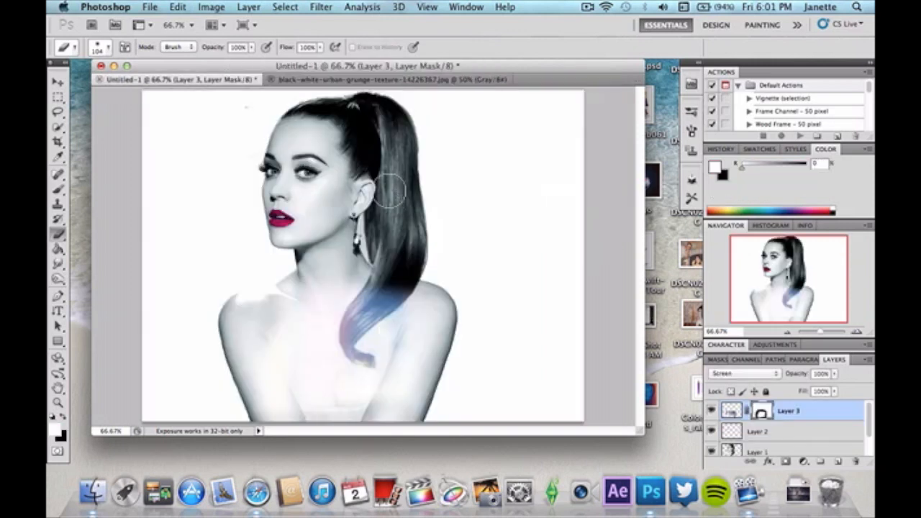
pyautogui.press('super+v')
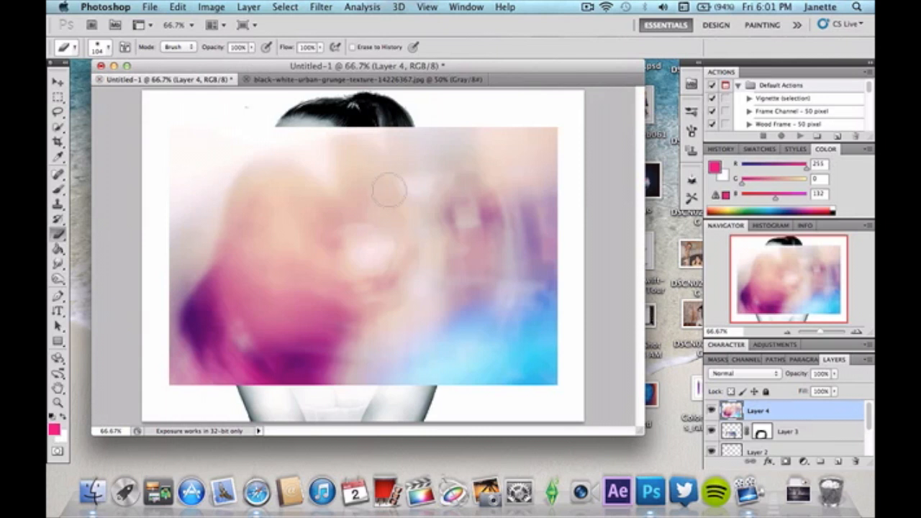
# - Move the pasted pink and blue texture up over the face and upper hair and set its blend mode to Screen
pyautogui.press('super+t')
pyautogui.moveTo(388, 194); pyautogui.dragTo(385, 31)
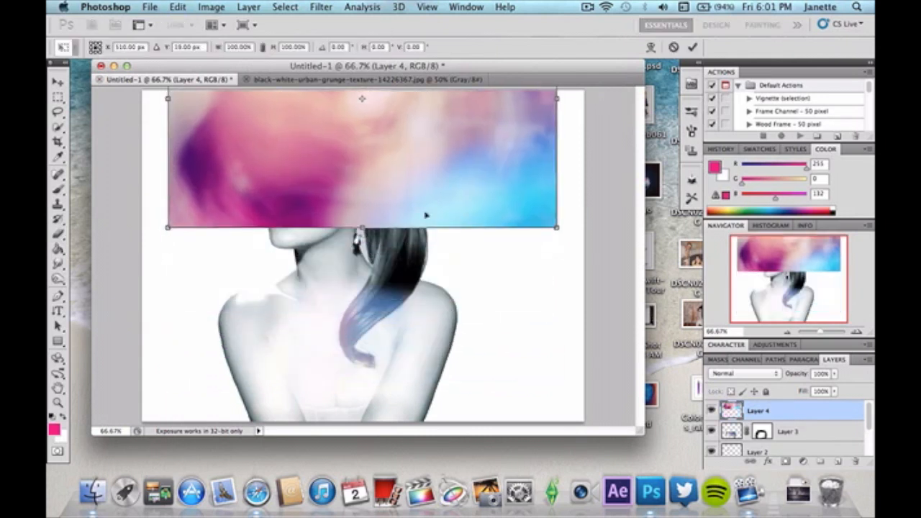
pyautogui.click(788, 333)
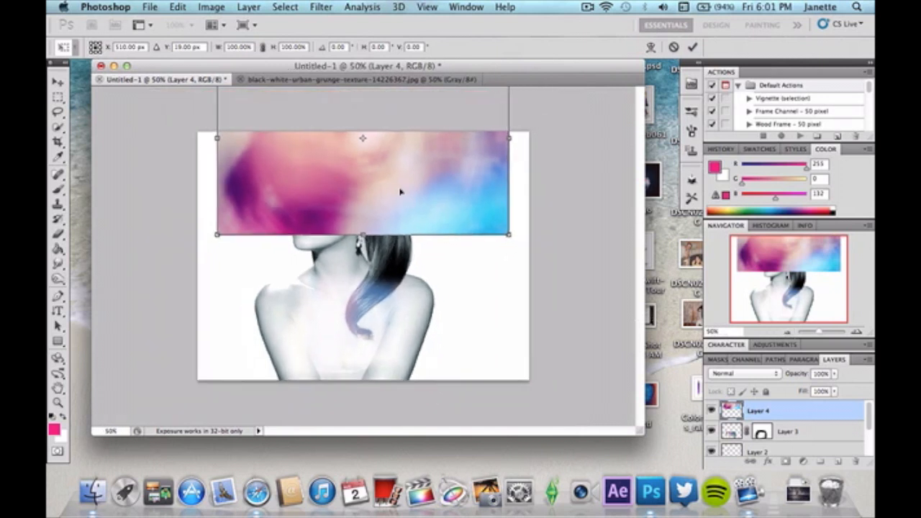
pyautogui.moveTo(401, 191)
pyautogui.mouseDown()
pyautogui.moveTo(389, 149)
pyautogui.moveTo(391, 179)
pyautogui.mouseUp()
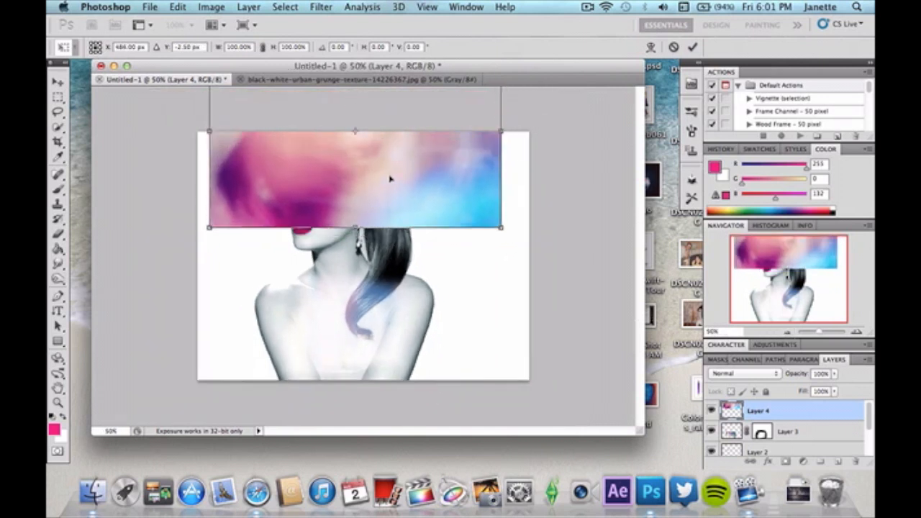
pyautogui.press('Return')
pyautogui.press('e')
pyautogui.click(720, 374)
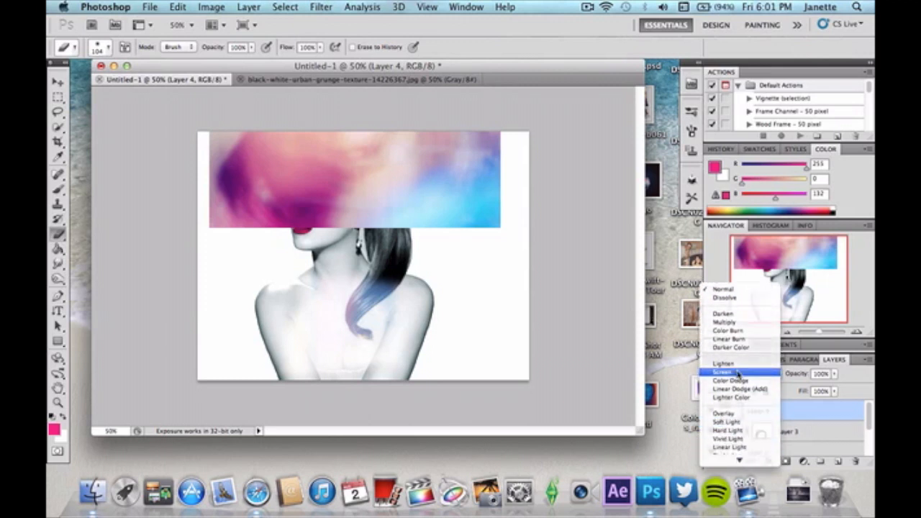
pyautogui.click(737, 372)
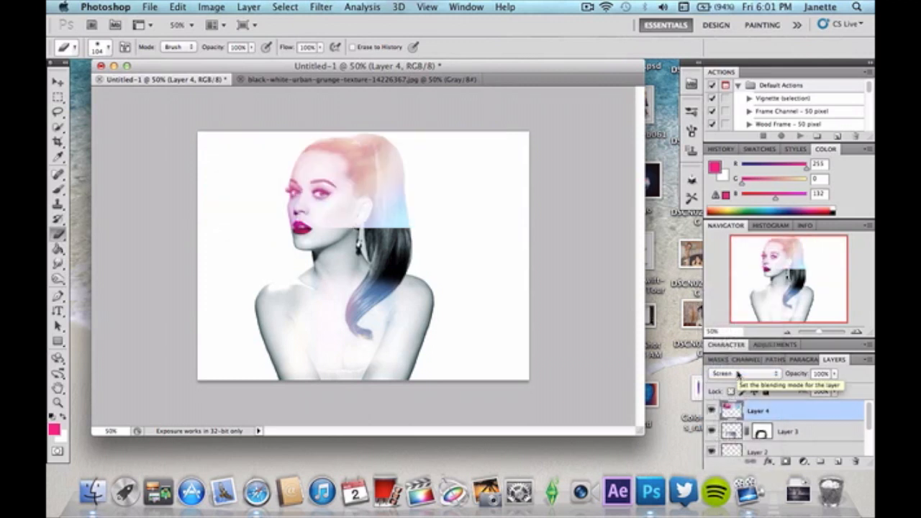
pyautogui.click(786, 462)
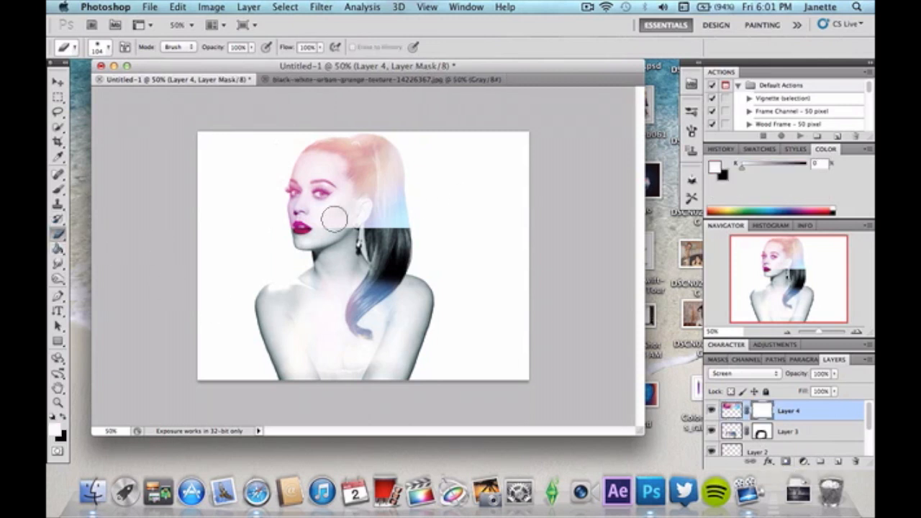
pyautogui.moveTo(319, 230)
pyautogui.mouseDown()
pyautogui.moveTo(297, 216)
pyautogui.moveTo(299, 200)
pyautogui.moveTo(322, 225)
pyautogui.moveTo(342, 210)
pyautogui.moveTo(303, 177)
pyautogui.moveTo(286, 183)
pyautogui.moveTo(312, 154)
pyautogui.moveTo(304, 162)
pyautogui.moveTo(360, 180)
pyautogui.moveTo(364, 207)
pyautogui.moveTo(416, 230)
pyautogui.moveTo(403, 141)
pyautogui.moveTo(306, 133)
pyautogui.mouseUp()
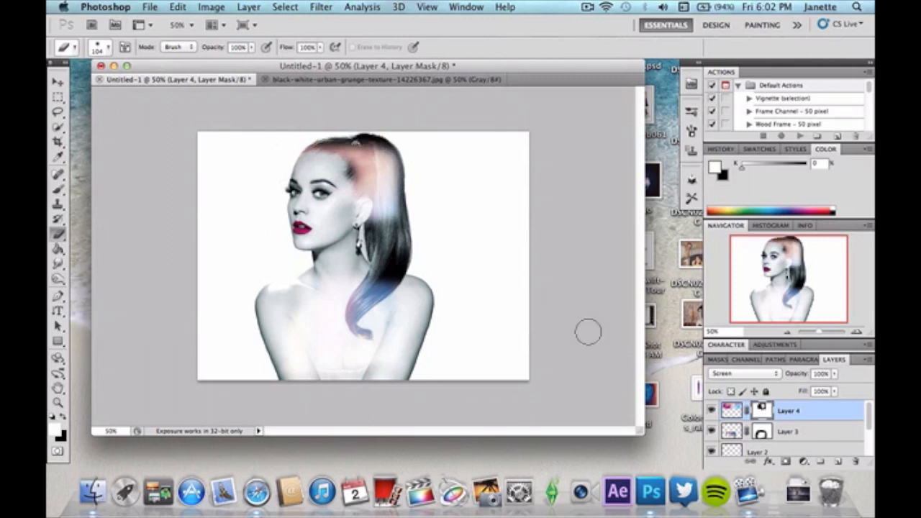
pyautogui.rightClick(761, 410)
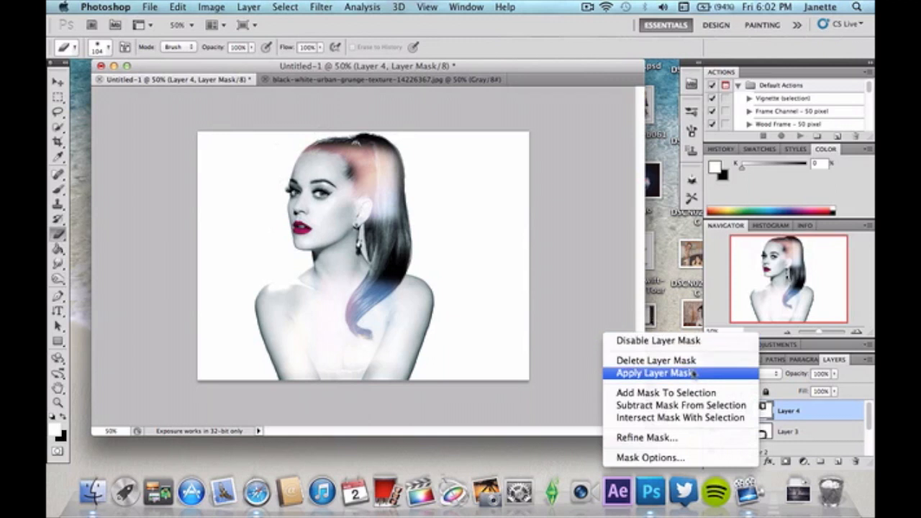
pyautogui.click(698, 362)
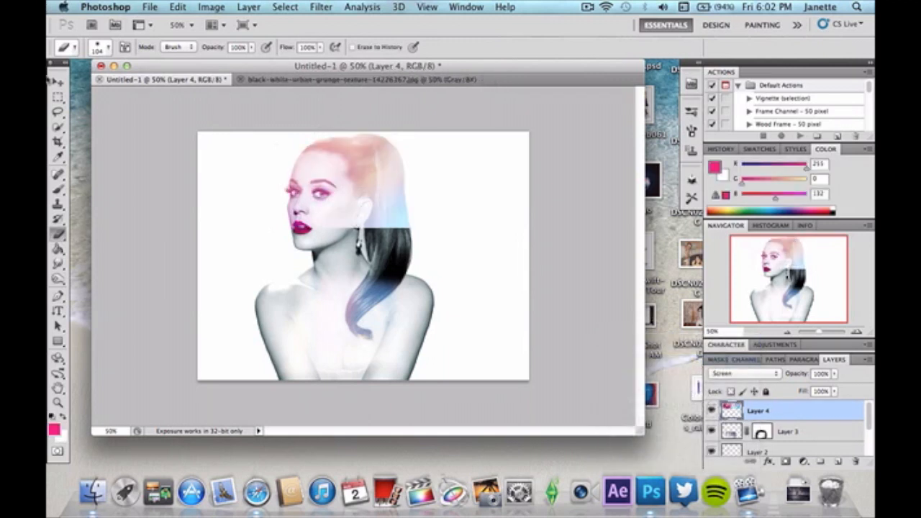
# - Move the pink and blue texture down until its lower edge reaches the shoulders and add a layer mask to it
pyautogui.click(57, 81)
pyautogui.moveTo(338, 223); pyautogui.dragTo(354, 276)
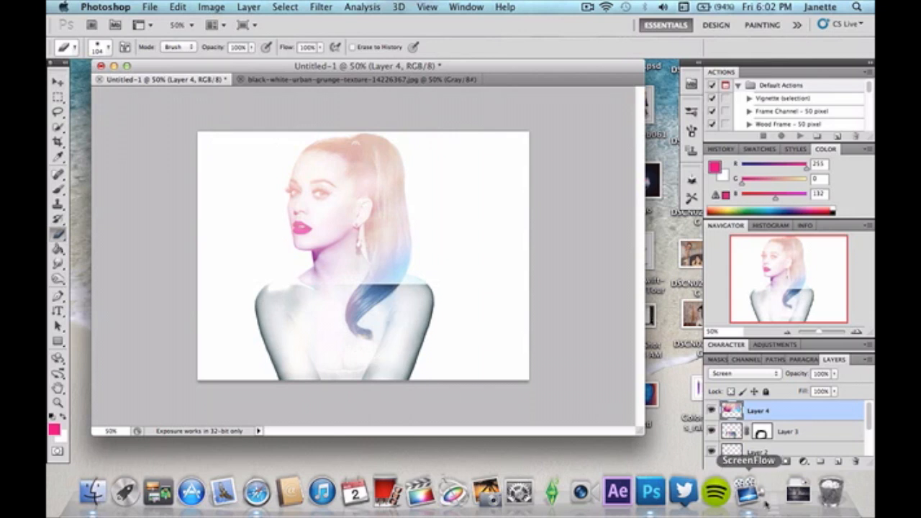
pyautogui.click(786, 462)
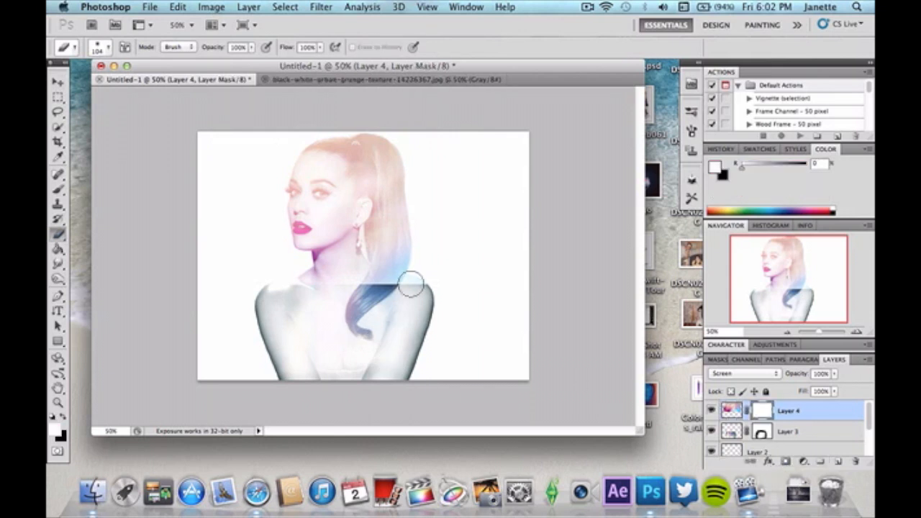
# - Erase on the mask along the texture's lower edge at the shoulders and, with a 168 px eraser, over the face
pyautogui.moveTo(421, 281); pyautogui.dragTo(339, 283)
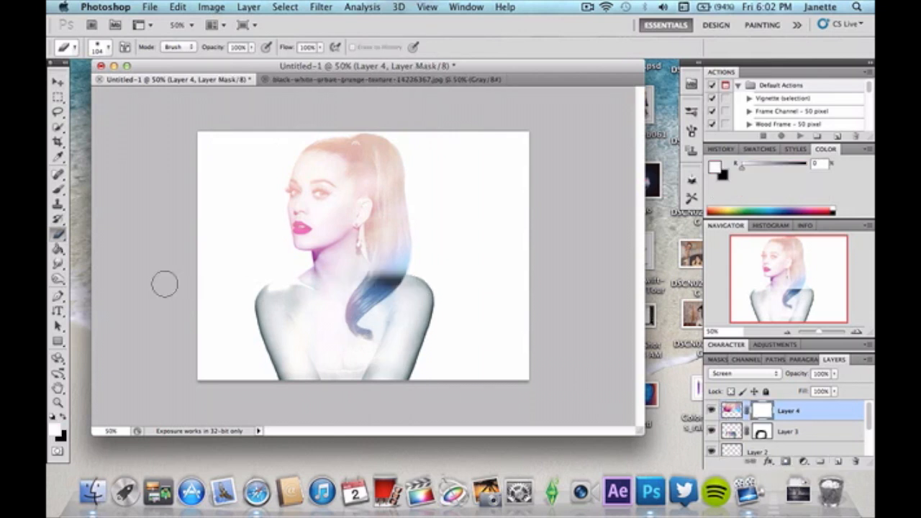
pyautogui.click(108, 56)
pyautogui.click(146, 84)
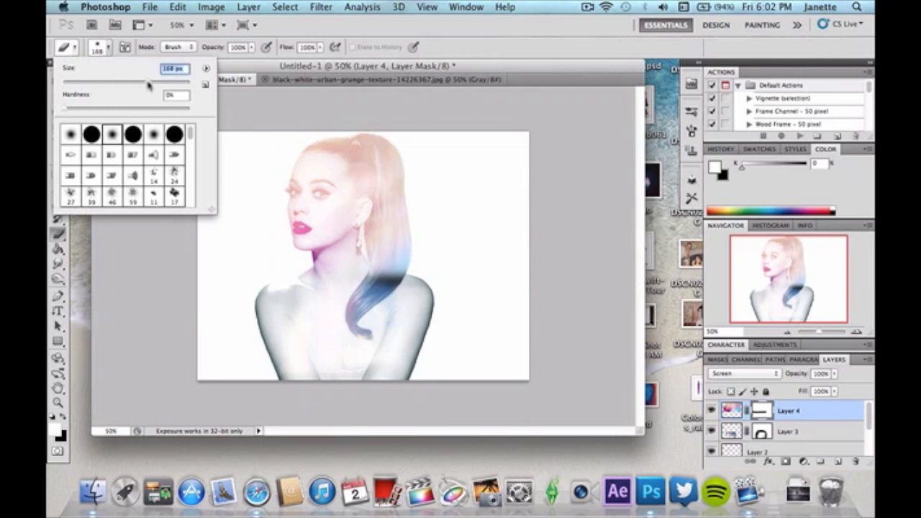
pyautogui.moveTo(394, 290)
pyautogui.mouseDown()
pyautogui.moveTo(283, 288)
pyautogui.moveTo(267, 231)
pyautogui.moveTo(324, 215)
pyautogui.moveTo(312, 244)
pyautogui.moveTo(315, 208)
pyautogui.moveTo(308, 186)
pyautogui.moveTo(295, 187)
pyautogui.moveTo(334, 188)
pyautogui.moveTo(360, 220)
pyautogui.moveTo(357, 209)
pyautogui.moveTo(358, 270)
pyautogui.mouseUp()
pyautogui.press('super+z')
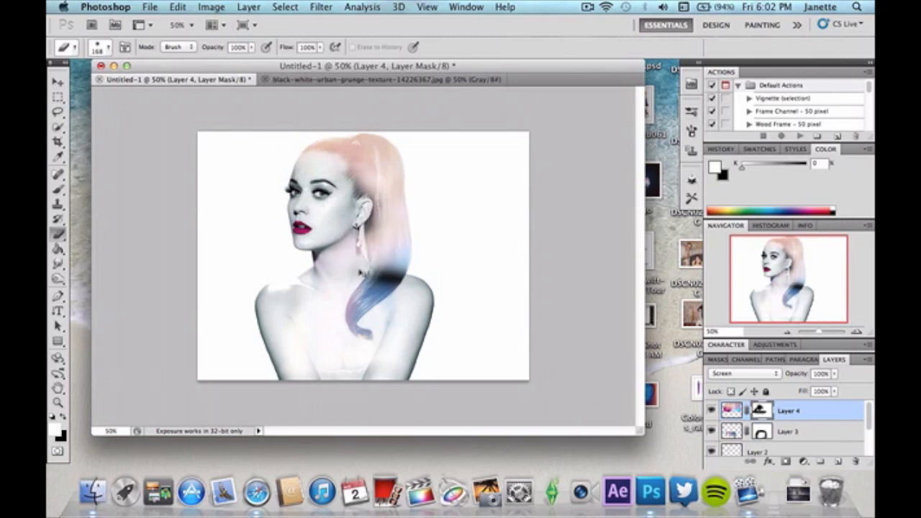
# - Erase on the mask over the ponytail and the hair above the forehead
pyautogui.moveTo(312, 147)
pyautogui.mouseDown()
pyautogui.moveTo(310, 139)
pyautogui.moveTo(366, 131)
pyautogui.moveTo(407, 137)
pyautogui.mouseUp()
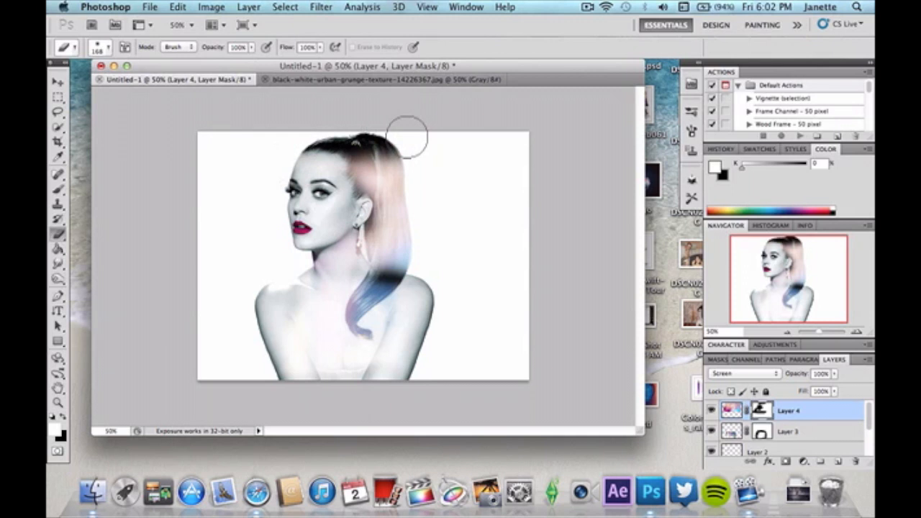
pyautogui.press('super+z')
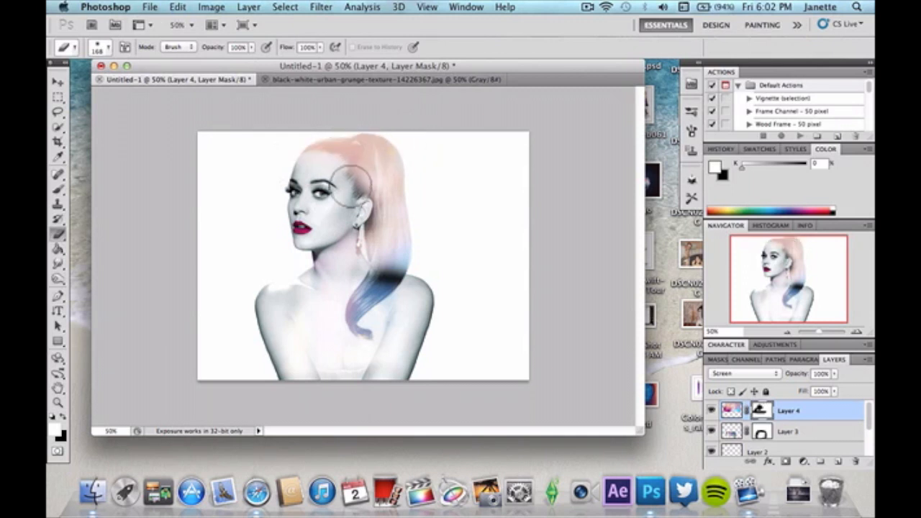
pyautogui.moveTo(376, 229)
pyautogui.mouseDown()
pyautogui.moveTo(371, 240)
pyautogui.moveTo(364, 216)
pyautogui.moveTo(405, 206)
pyautogui.moveTo(381, 216)
pyautogui.moveTo(391, 199)
pyautogui.moveTo(369, 208)
pyautogui.moveTo(403, 167)
pyautogui.moveTo(356, 216)
pyautogui.moveTo(407, 186)
pyautogui.mouseUp()
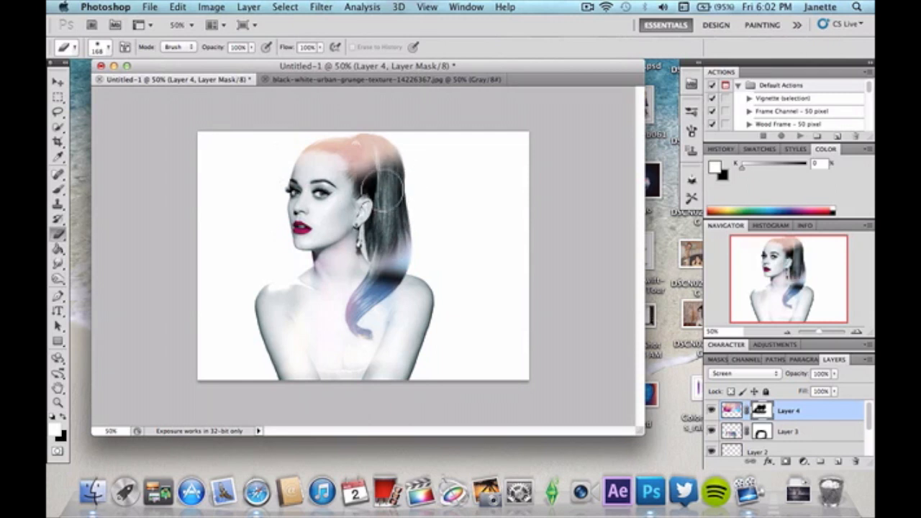
pyautogui.moveTo(338, 159)
pyautogui.mouseDown()
pyautogui.moveTo(327, 154)
pyautogui.moveTo(357, 184)
pyautogui.moveTo(381, 191)
pyautogui.mouseUp()
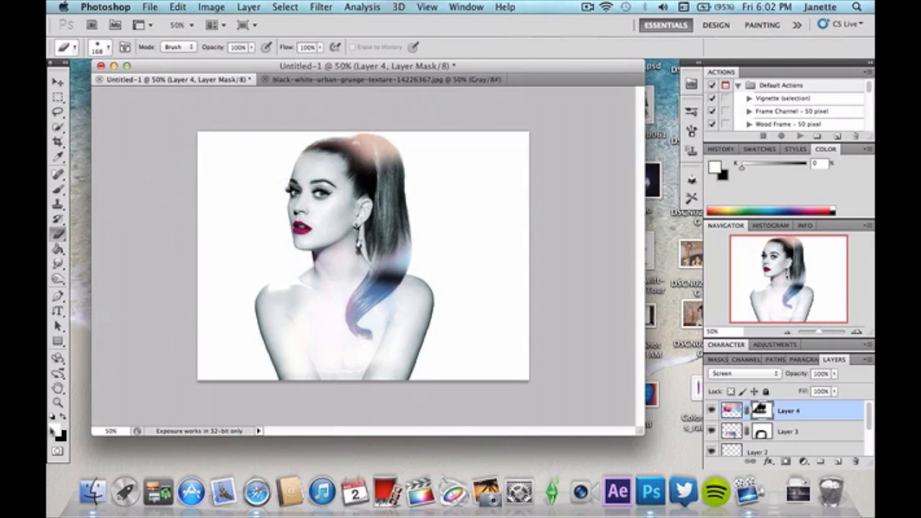
# - Swap the foreground to black and restore the texture on the mask over the crown, forehead, eyes and upper ponytail
pyautogui.click(57, 402)
pyautogui.click(64, 414)
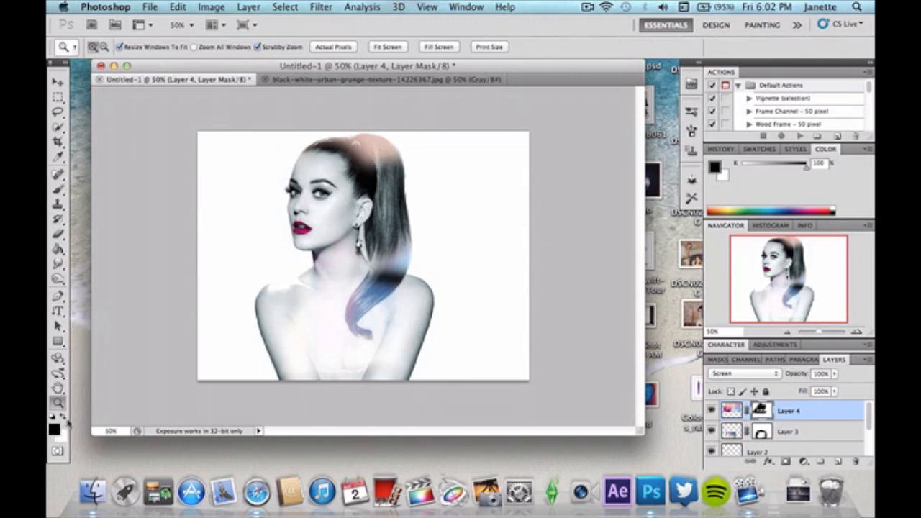
pyautogui.click(63, 416)
pyautogui.click(57, 235)
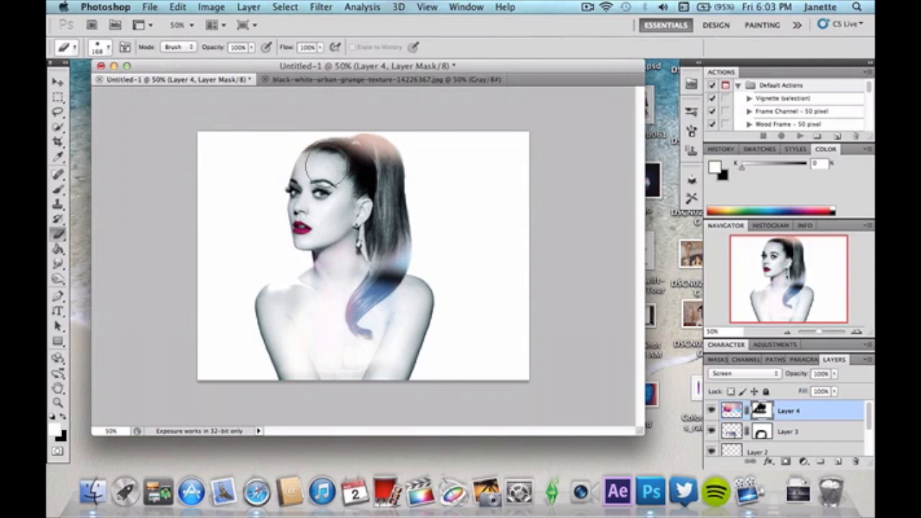
pyautogui.click(64, 417)
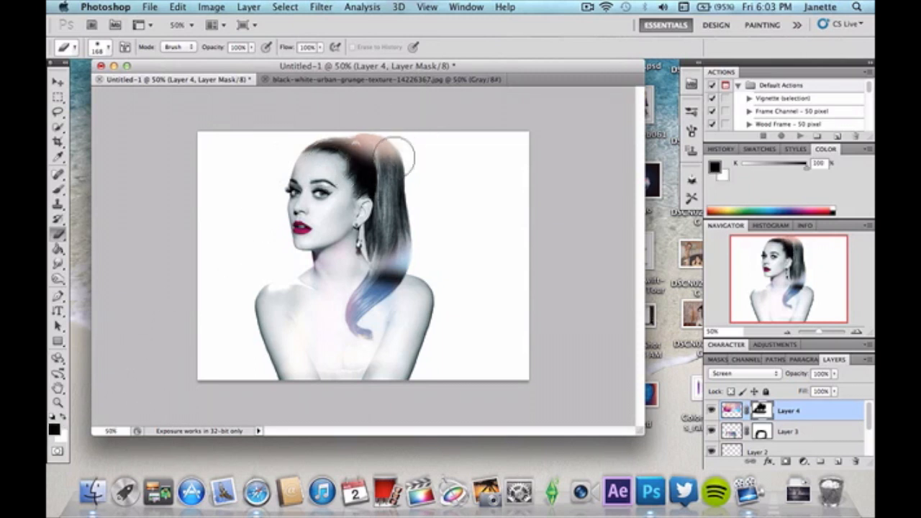
pyautogui.moveTo(394, 156)
pyautogui.mouseDown()
pyautogui.moveTo(370, 160)
pyautogui.moveTo(319, 146)
pyautogui.moveTo(390, 133)
pyautogui.moveTo(329, 135)
pyautogui.moveTo(293, 172)
pyautogui.moveTo(410, 176)
pyautogui.mouseUp()
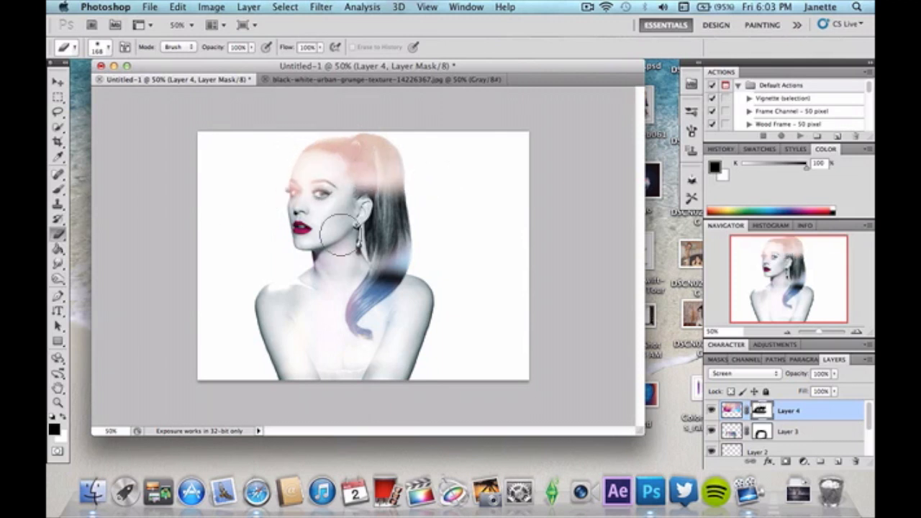
# - Swap the foreground to white and erase the restored texture on the mask over the forehead, front hair and upper ponytail
pyautogui.click(62, 418)
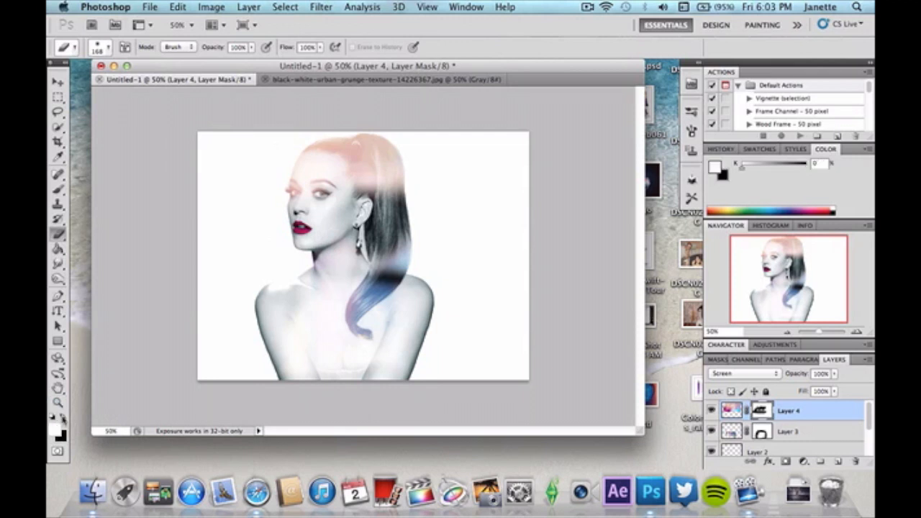
pyautogui.moveTo(379, 209)
pyautogui.mouseDown()
pyautogui.moveTo(394, 200)
pyautogui.moveTo(324, 201)
pyautogui.moveTo(386, 192)
pyautogui.mouseUp()
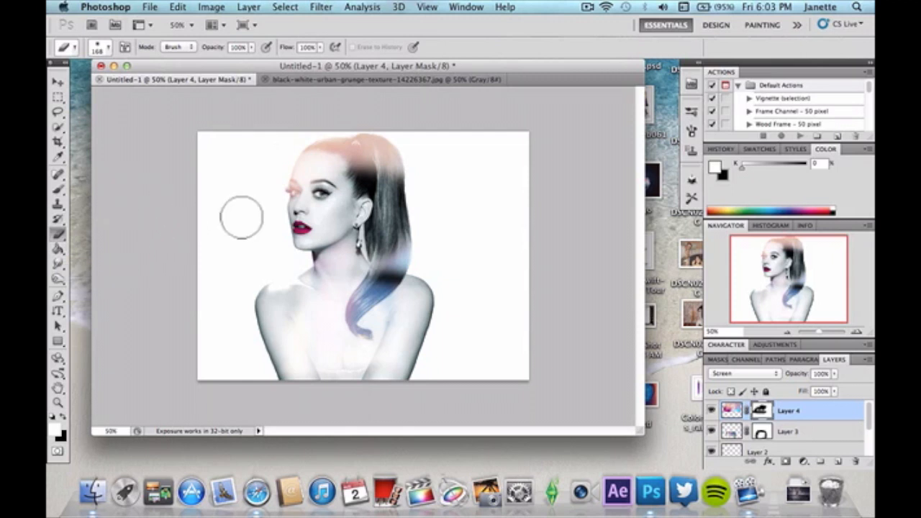
pyautogui.moveTo(333, 131)
pyautogui.mouseDown()
pyautogui.moveTo(311, 140)
pyautogui.moveTo(355, 159)
pyautogui.moveTo(309, 146)
pyautogui.mouseUp()
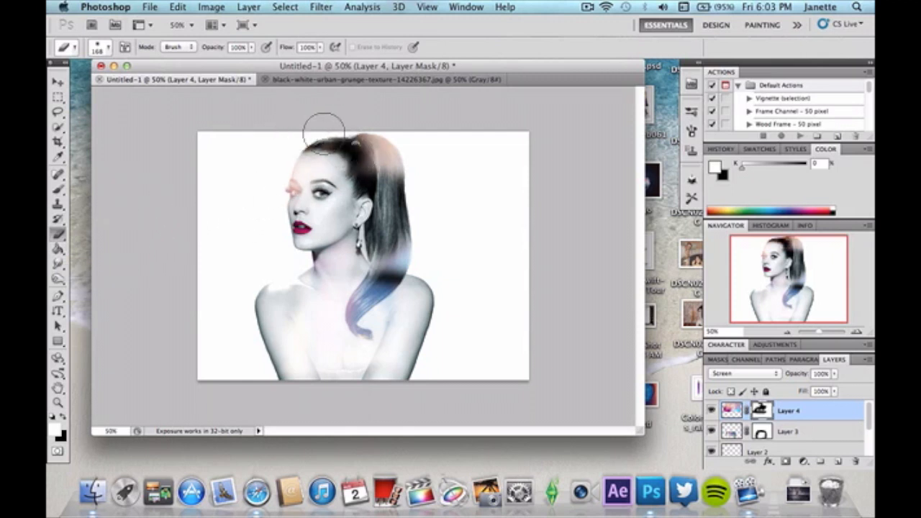
pyautogui.moveTo(384, 195); pyautogui.dragTo(372, 142)
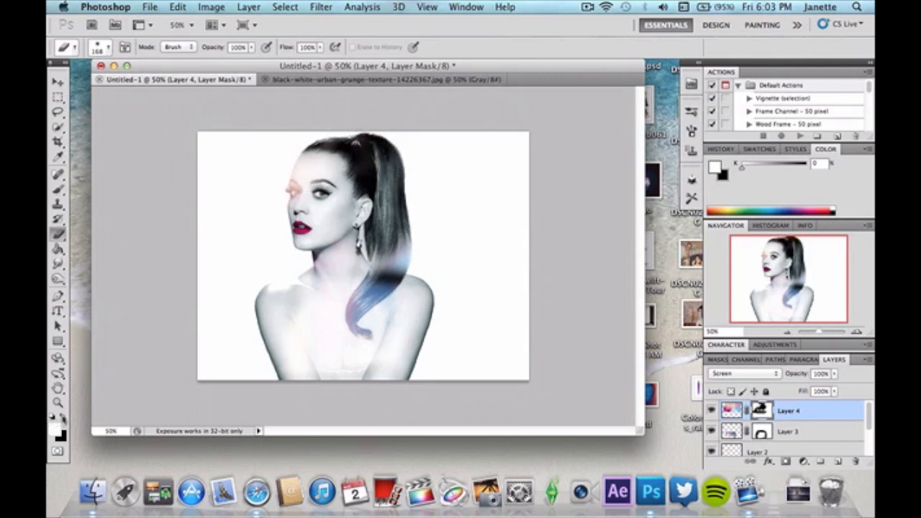
# - Swap the foreground back to black and restore the texture on the mask over the forehead and front hair
pyautogui.click(62, 418)
pyautogui.moveTo(315, 160)
pyautogui.mouseDown()
pyautogui.moveTo(346, 172)
pyautogui.moveTo(358, 157)
pyautogui.moveTo(312, 149)
pyautogui.mouseUp()
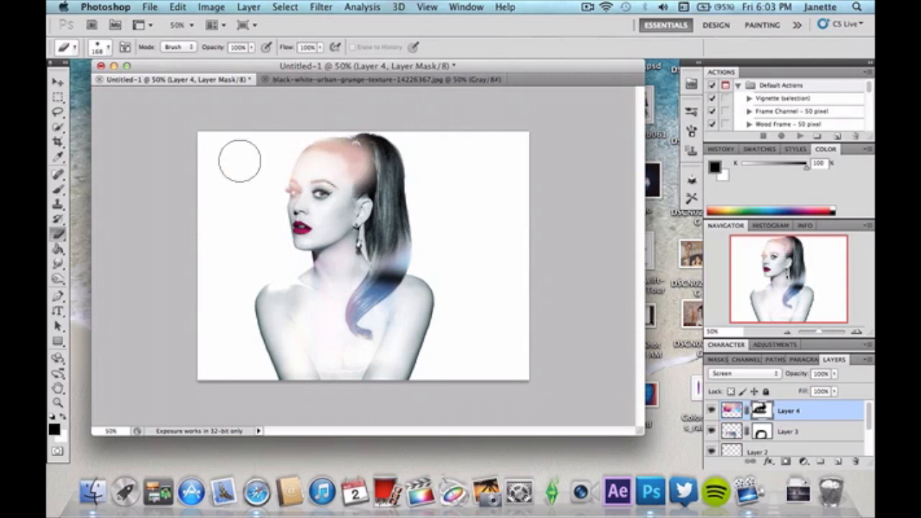
pyautogui.click(58, 82)
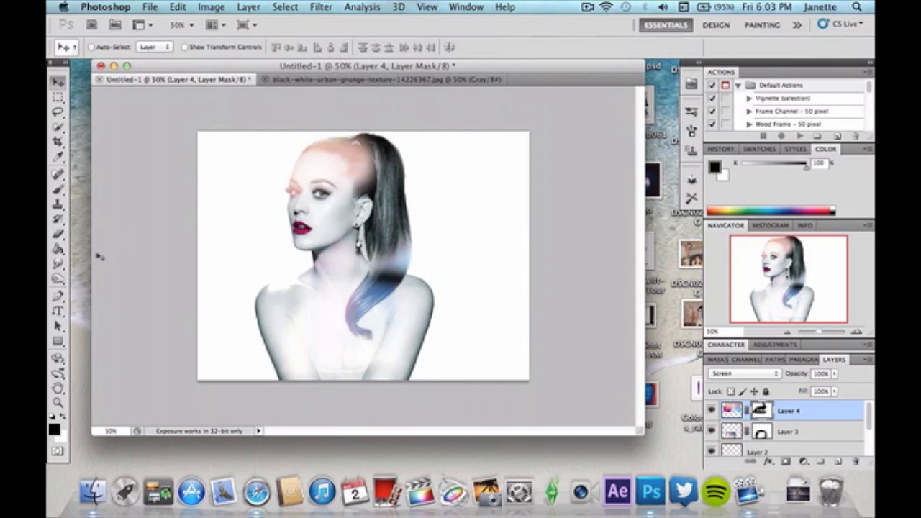
# - Draw a thin pink rectangle shape across the full width of the canvas just below the lips
pyautogui.click(62, 344)
pyautogui.click(62, 346)
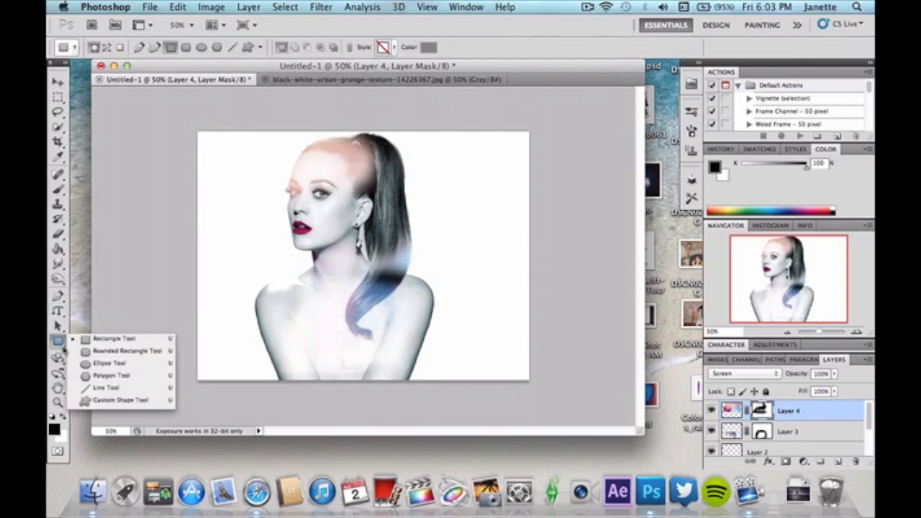
pyautogui.click(108, 339)
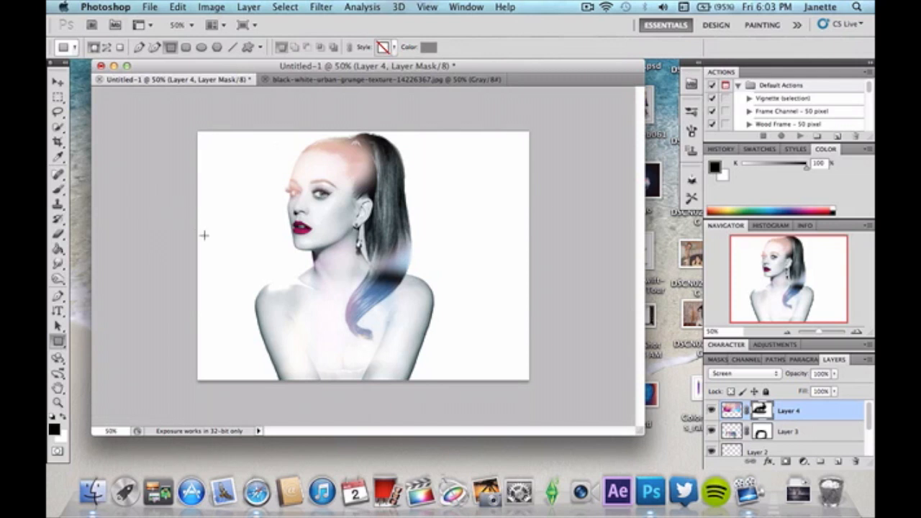
pyautogui.moveTo(195, 234); pyautogui.dragTo(532, 252)
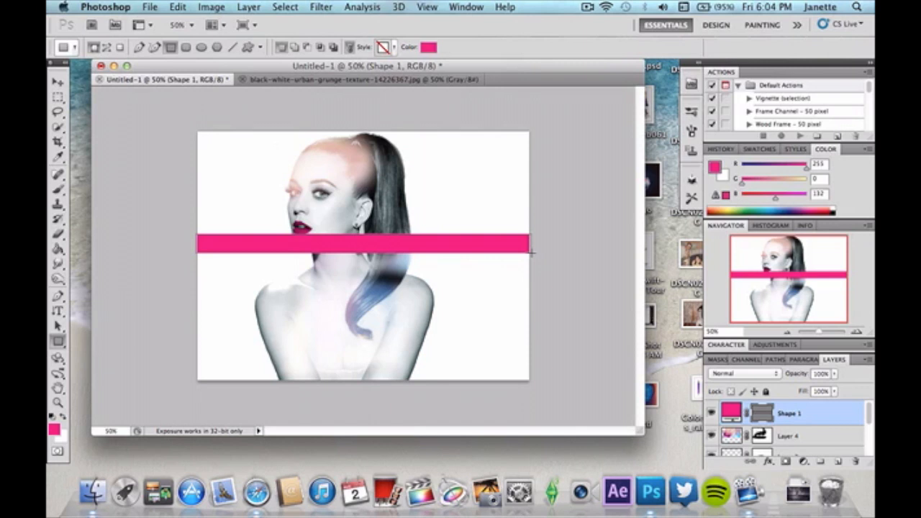
# - Rotate the pink stripe to about -36°, stretch its width to about 146%, and place it diagonally from lower-left to upper-right canvas corner
pyautogui.press('super+t')
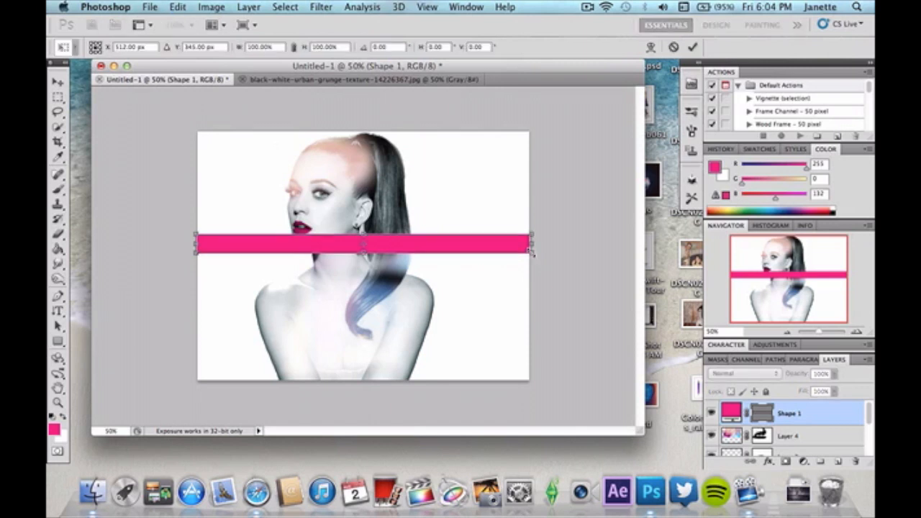
pyautogui.moveTo(559, 208); pyautogui.dragTo(513, 107)
pyautogui.moveTo(505, 151); pyautogui.dragTo(560, 111)
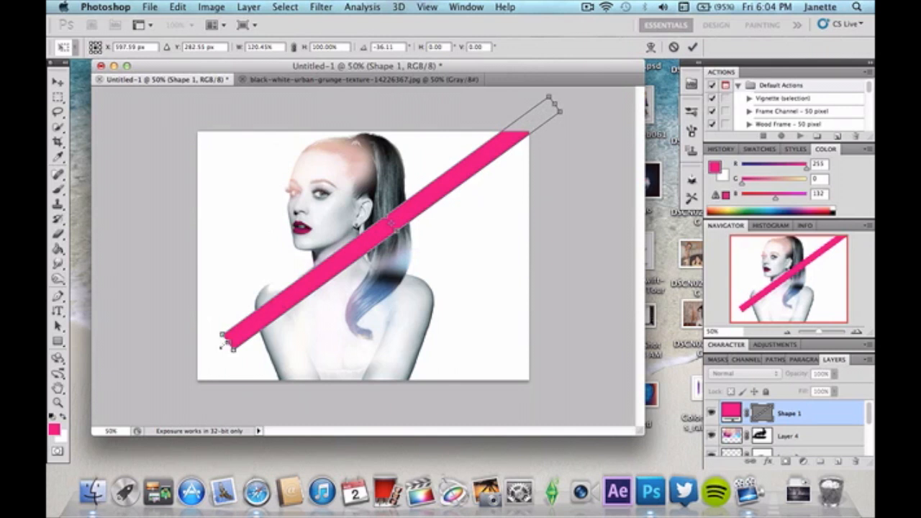
pyautogui.moveTo(228, 345); pyautogui.dragTo(164, 405)
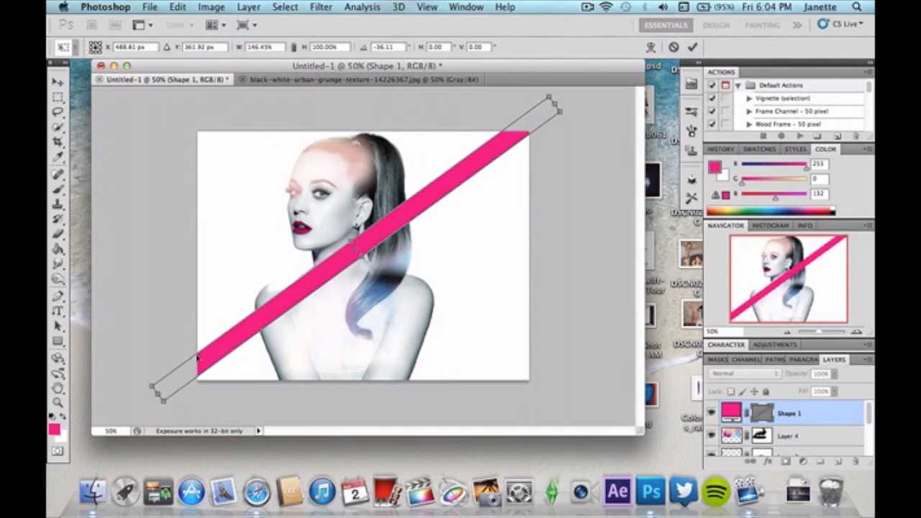
pyautogui.moveTo(213, 359); pyautogui.dragTo(211, 373)
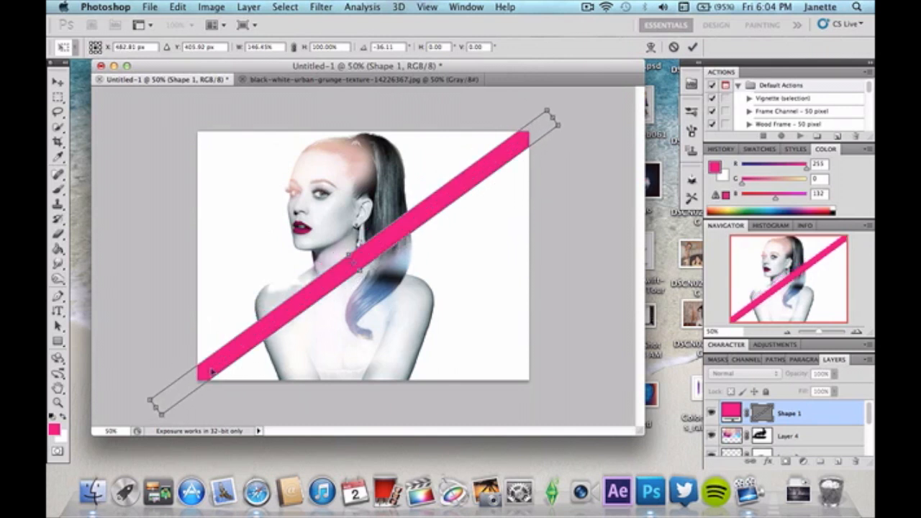
pyautogui.press('Return')
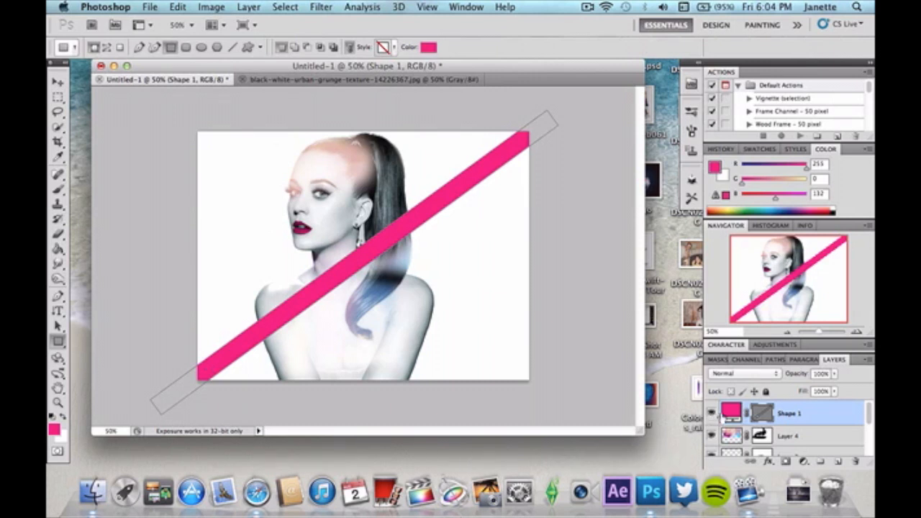
# - Change the diagonal stripe's fill to the muted pink #df65a4
pyautogui.doubleClick(730, 415)
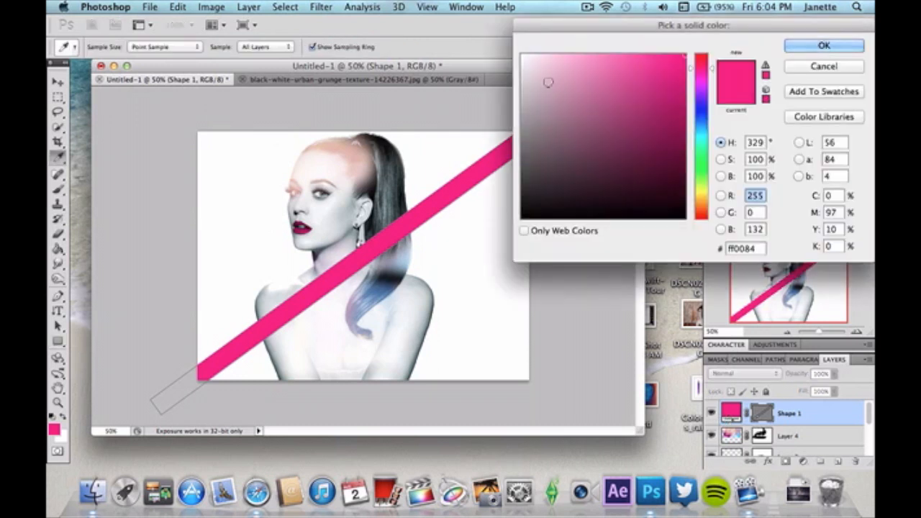
pyautogui.moveTo(549, 82); pyautogui.dragTo(564, 56)
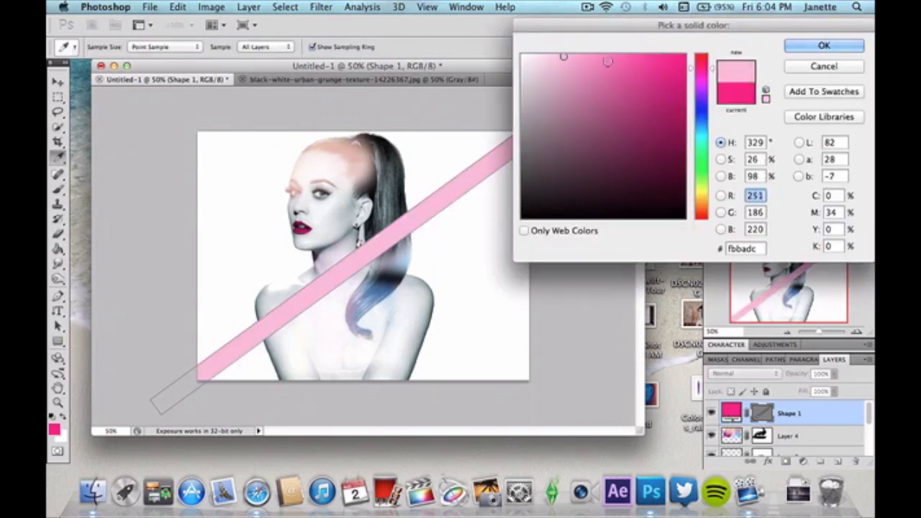
pyautogui.click(572, 72)
pyautogui.moveTo(572, 72)
pyautogui.mouseDown()
pyautogui.moveTo(575, 84)
pyautogui.moveTo(613, 76)
pyautogui.moveTo(622, 54)
pyautogui.mouseUp()
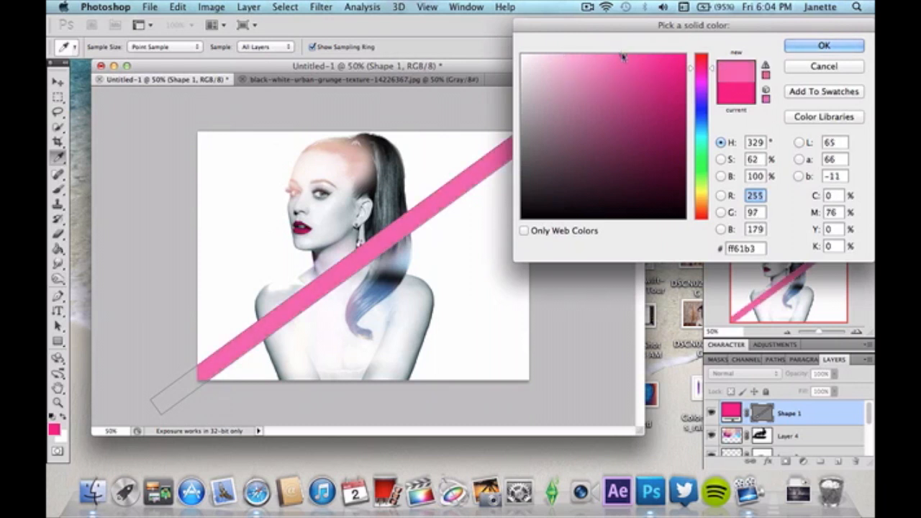
pyautogui.click(613, 74)
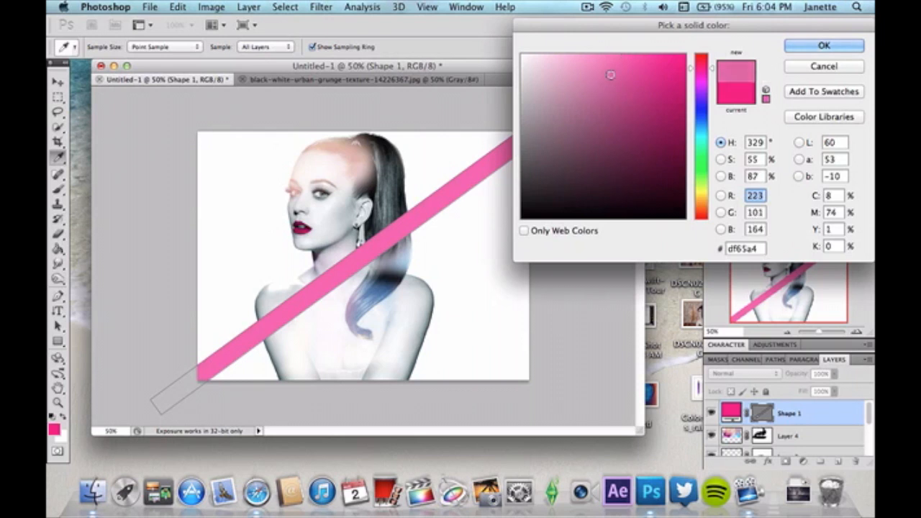
pyautogui.click(807, 47)
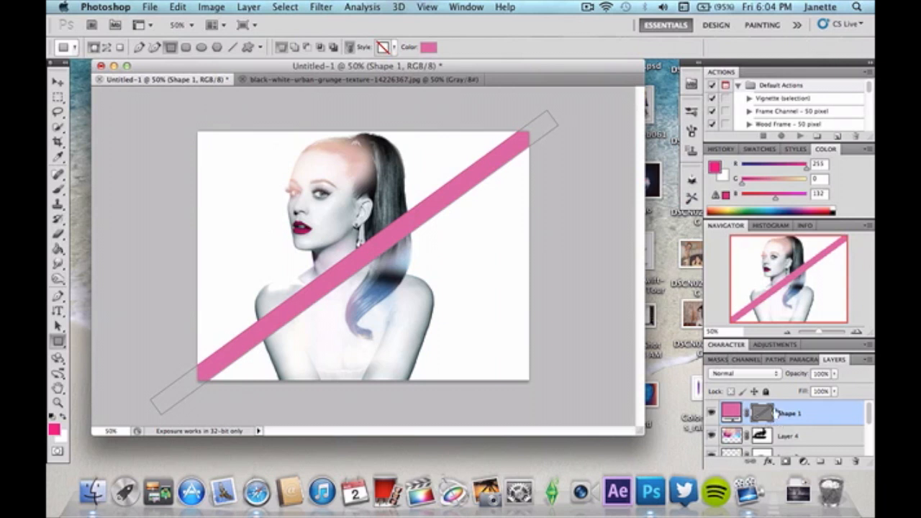
# - Duplicate the pink diagonal stripe and change the copy's fill to the muted blue #569ab0
pyautogui.press('super+j')
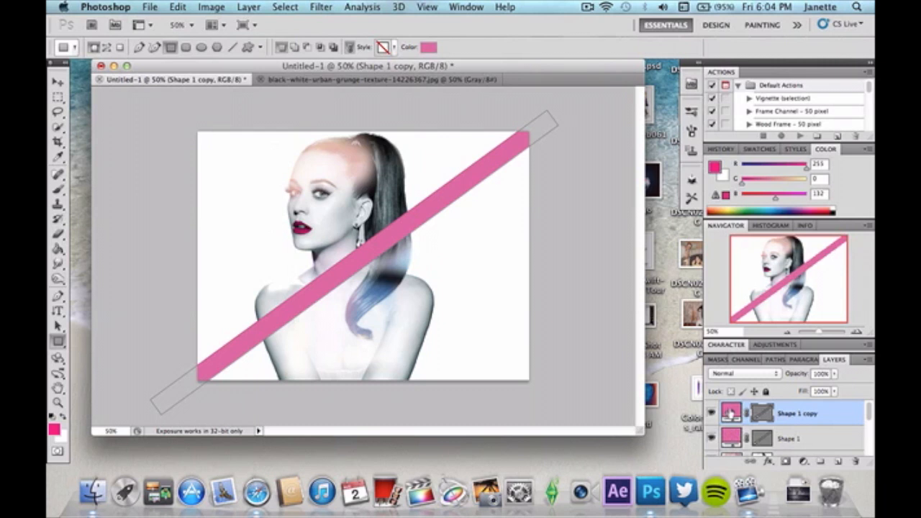
pyautogui.doubleClick(732, 412)
pyautogui.click(704, 132)
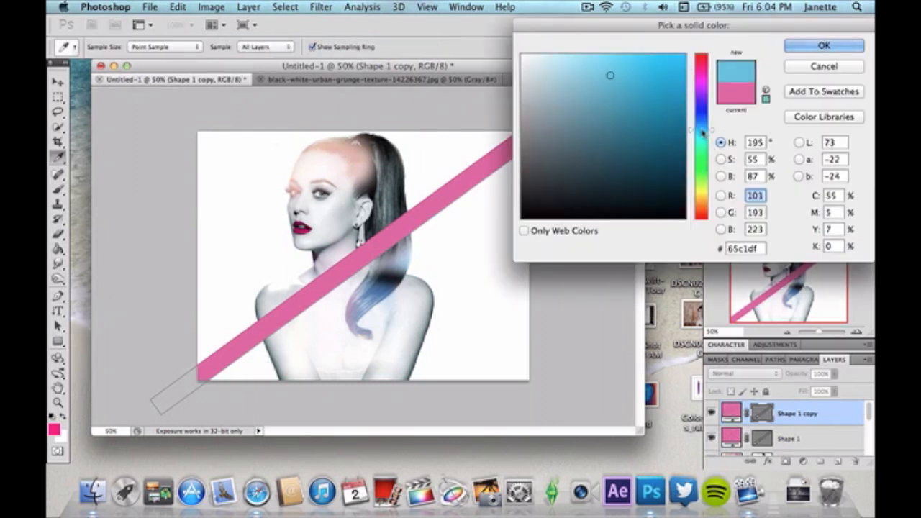
pyautogui.click(636, 113)
pyautogui.click(613, 102)
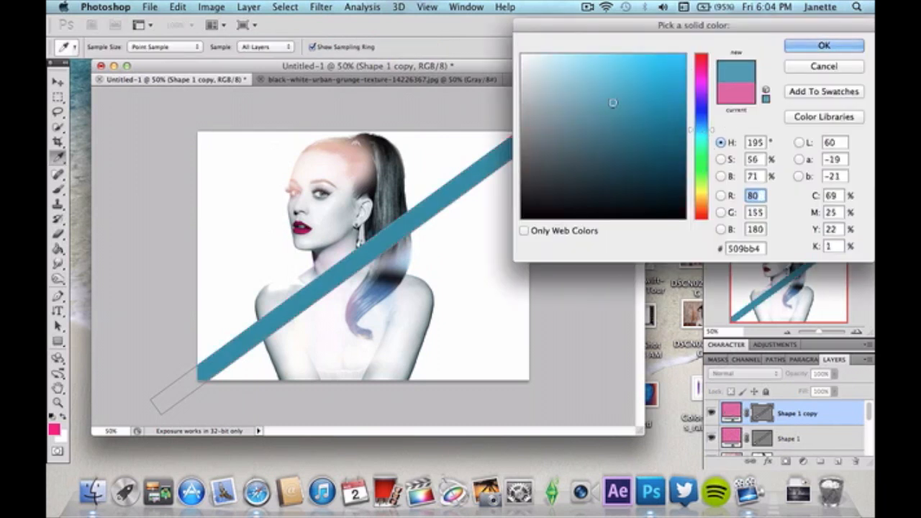
pyautogui.click(598, 121)
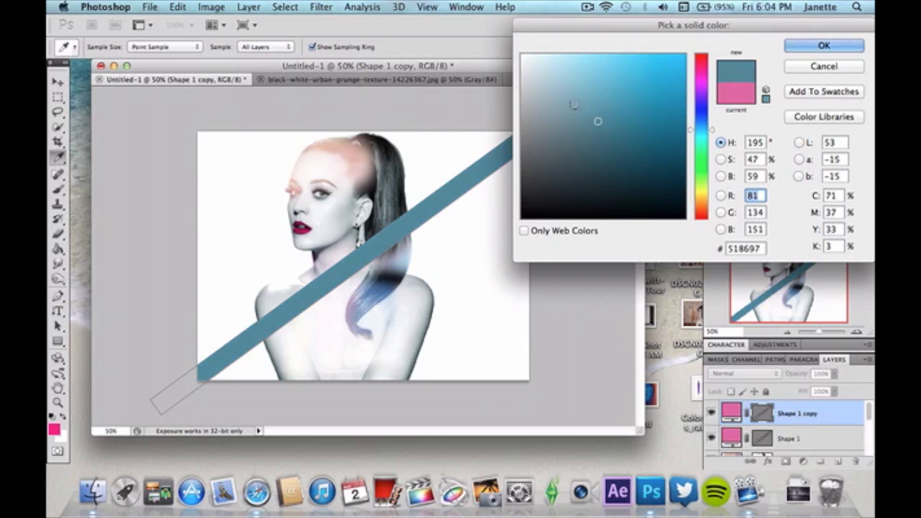
pyautogui.click(573, 105)
pyautogui.click(593, 124)
pyautogui.click(602, 102)
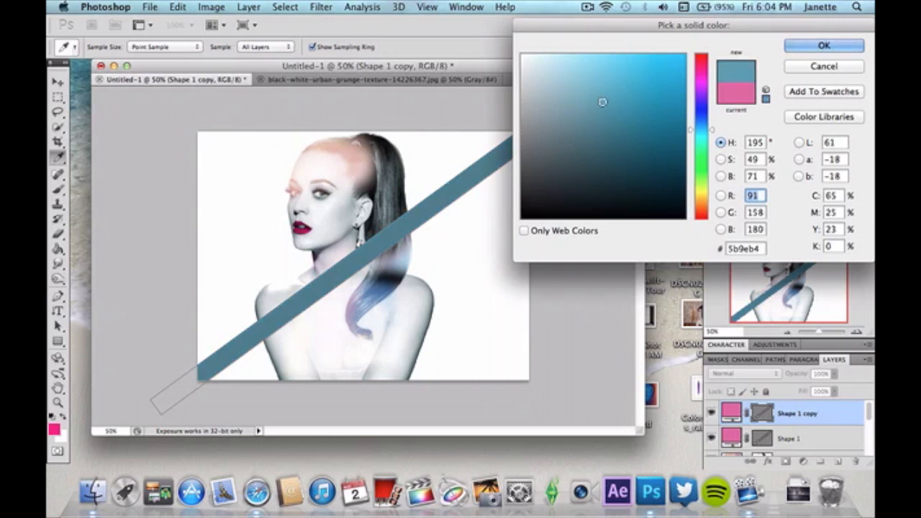
pyautogui.click(602, 87)
pyautogui.click(606, 105)
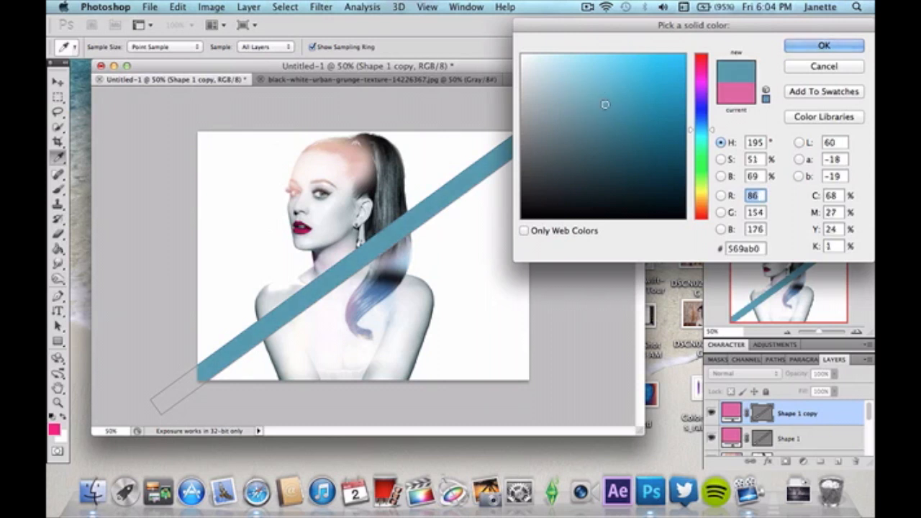
pyautogui.click(798, 43)
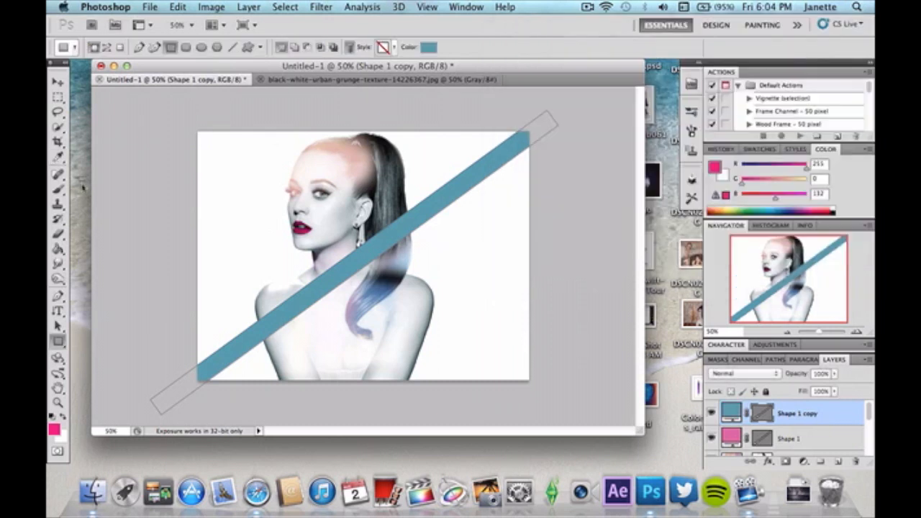
# - Move the blue stripe straight up until it runs parallel above the pink stripe with a thin white gap between them
pyautogui.press('v')
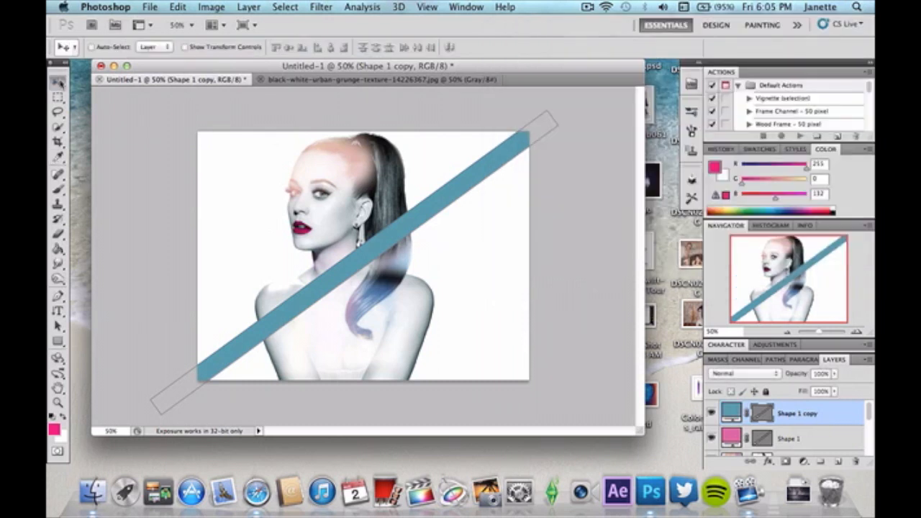
pyautogui.hotkey('shift', 'Up')
pyautogui.hotkey('shift', 'Up')
pyautogui.hotkey('shift', 'Up')
pyautogui.hotkey('shift', 'Up')
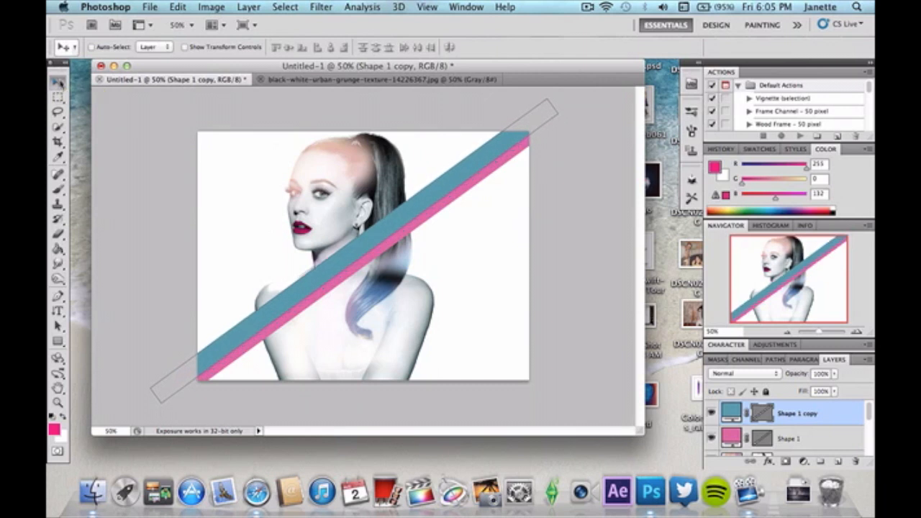
pyautogui.hotkey('shift', 'Up')
pyautogui.hotkey('shift', 'Up')
pyautogui.hotkey('shift', 'Up')
pyautogui.hotkey('shift', 'Up')
pyautogui.hotkey('shift', 'Up')
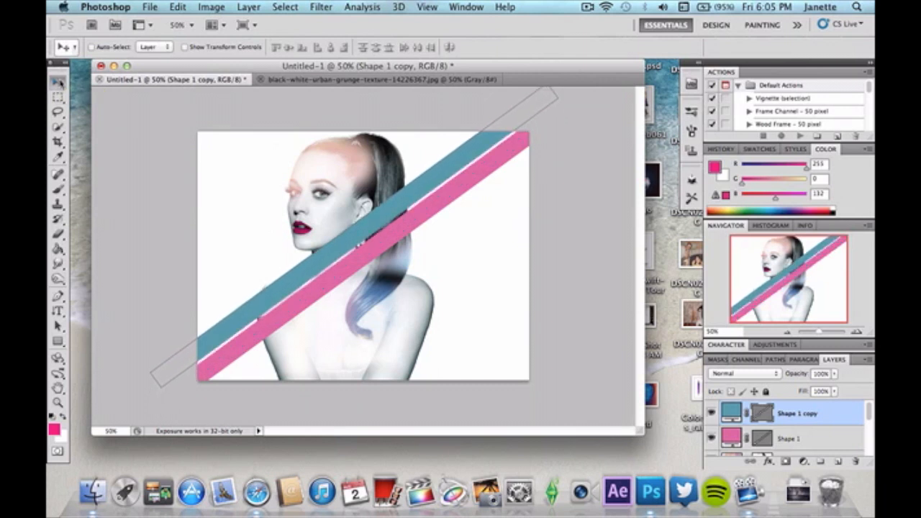
pyautogui.hotkey('shift', 'Up')
pyautogui.hotkey('shift', 'Up')
pyautogui.hotkey('shift', 'Up')
pyautogui.hotkey('shift', 'Up')
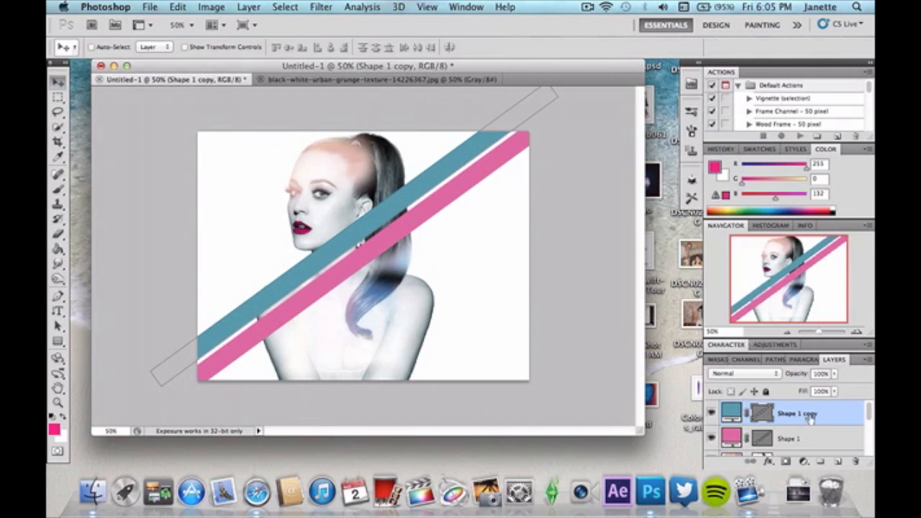
# - Reorder the blue and pink stripe layers behind the portrait, with the pink stripe directly above the Background layer
pyautogui.moveTo(811, 421); pyautogui.dragTo(800, 438)
pyautogui.scroll(2, 800, 437)
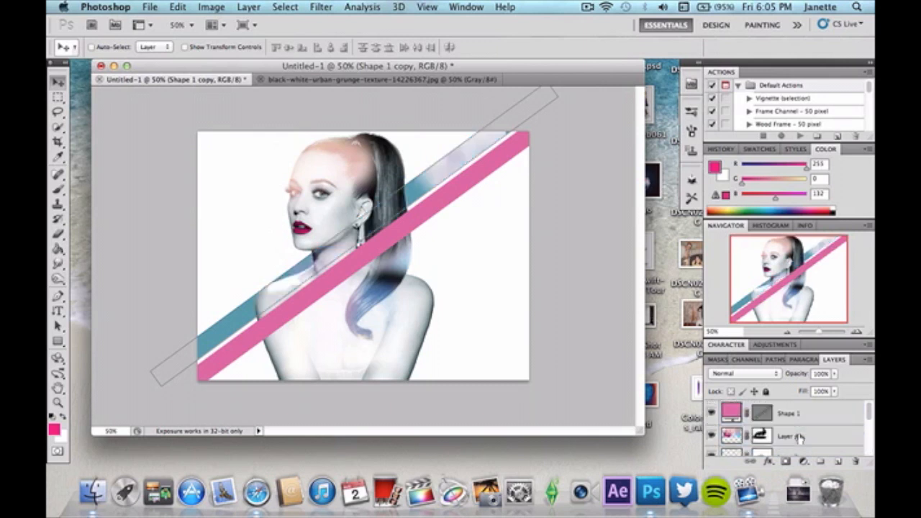
pyautogui.doubleClick(801, 414)
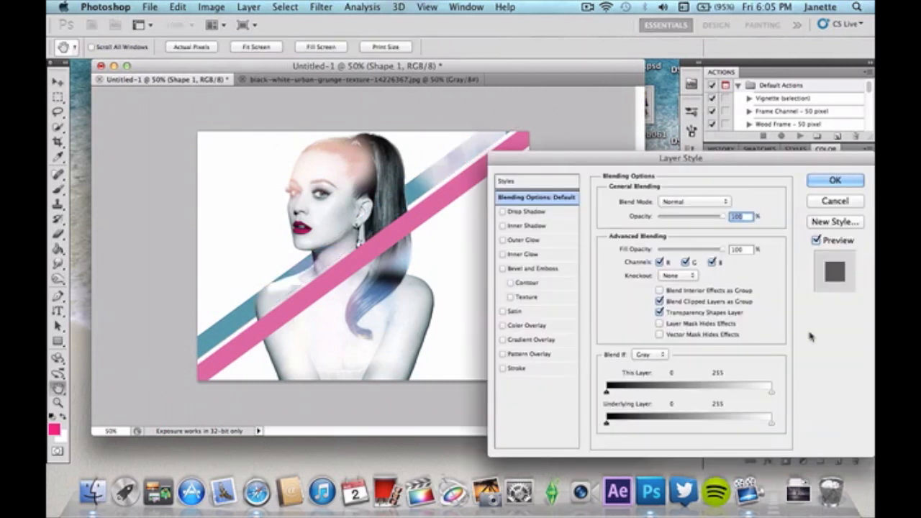
pyautogui.click(834, 202)
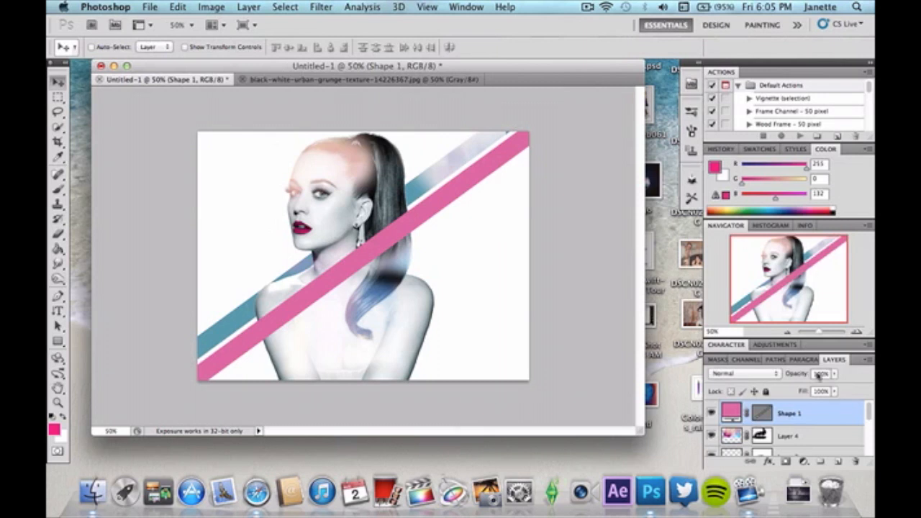
pyautogui.moveTo(833, 420); pyautogui.dragTo(830, 439)
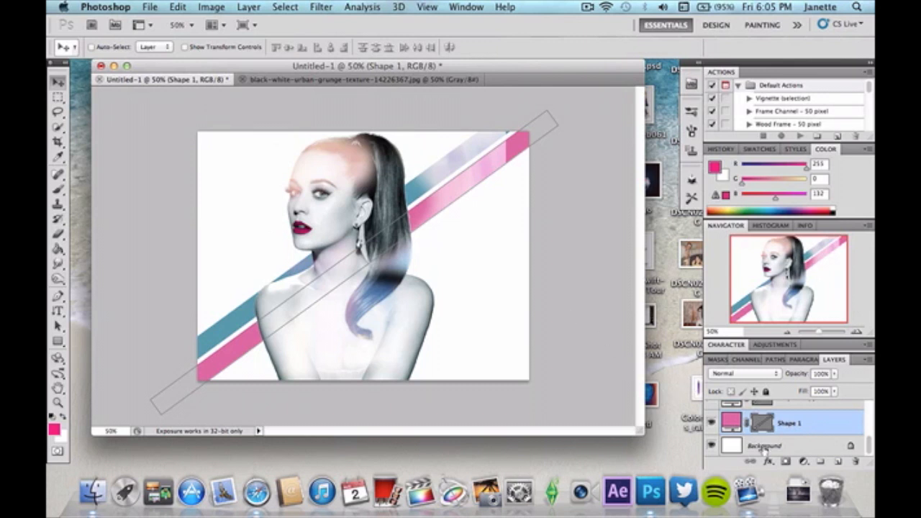
# - On Layer 4's mask, set the foreground to white and erase the light texture covering both stripes between the ponytail and the canvas corner
pyautogui.scroll(5, 810, 423)
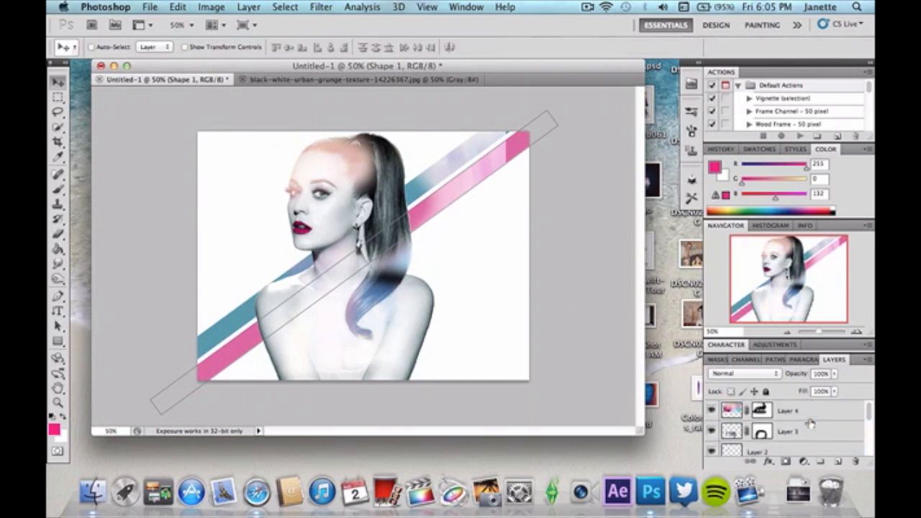
pyautogui.click(764, 411)
pyautogui.click(59, 234)
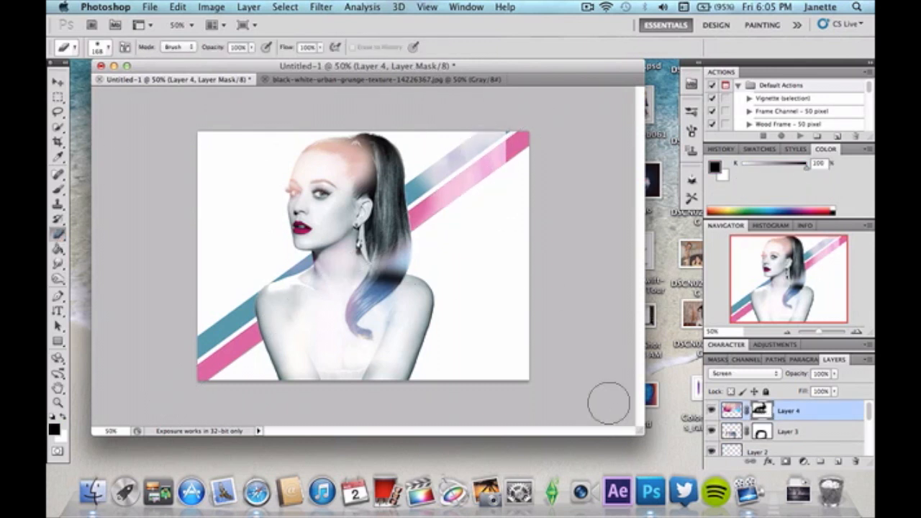
pyautogui.click(728, 431)
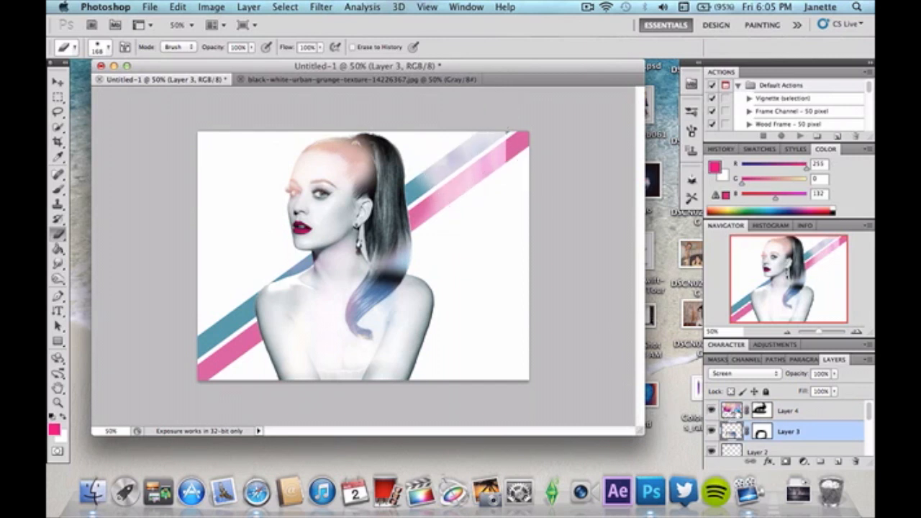
pyautogui.click(765, 412)
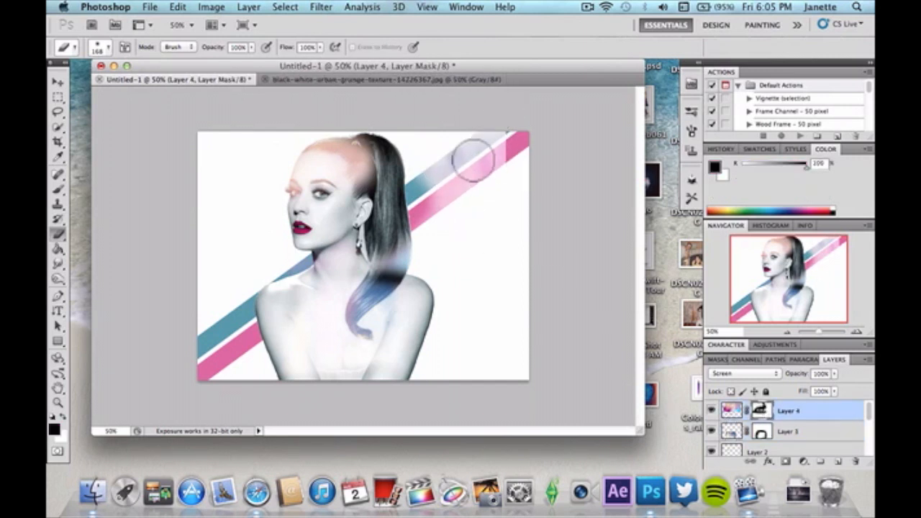
pyautogui.click(63, 419)
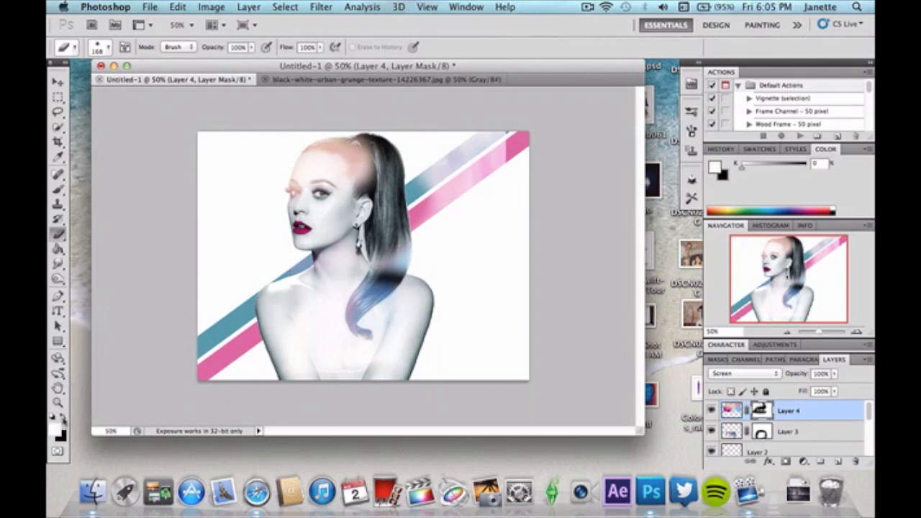
pyautogui.moveTo(504, 168)
pyautogui.mouseDown()
pyautogui.moveTo(467, 182)
pyautogui.moveTo(455, 153)
pyautogui.moveTo(434, 180)
pyautogui.mouseUp()
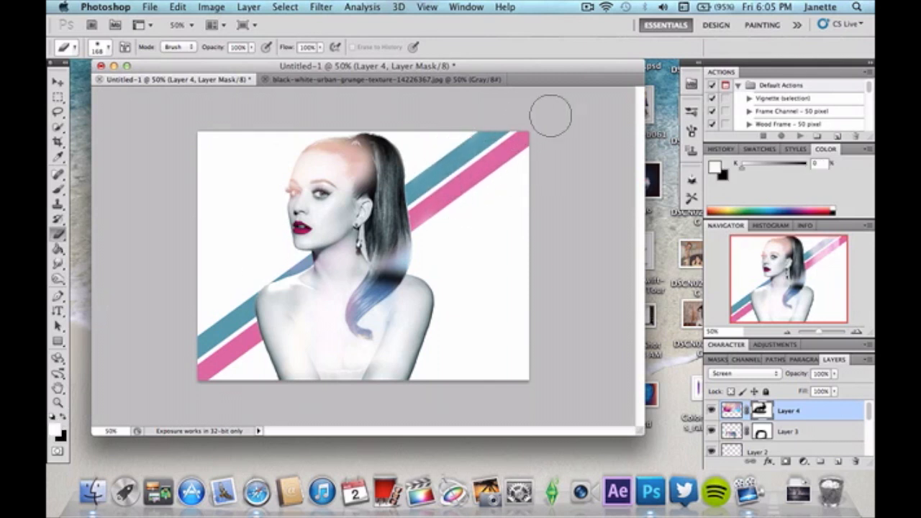
# - Select the pink stripe's layer, cut the whole grunge texture out of its own document, and close that document
pyautogui.scroll(-3, 780, 421)
pyautogui.click(791, 424)
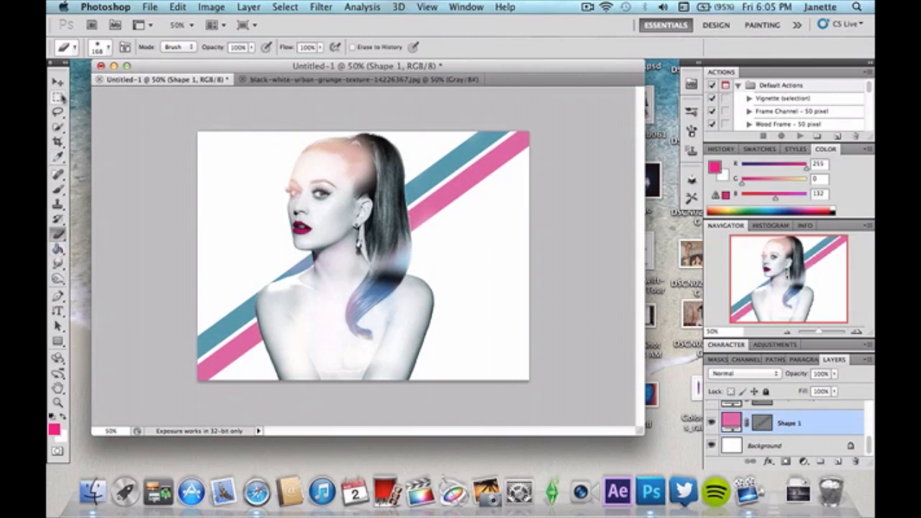
pyautogui.click(58, 82)
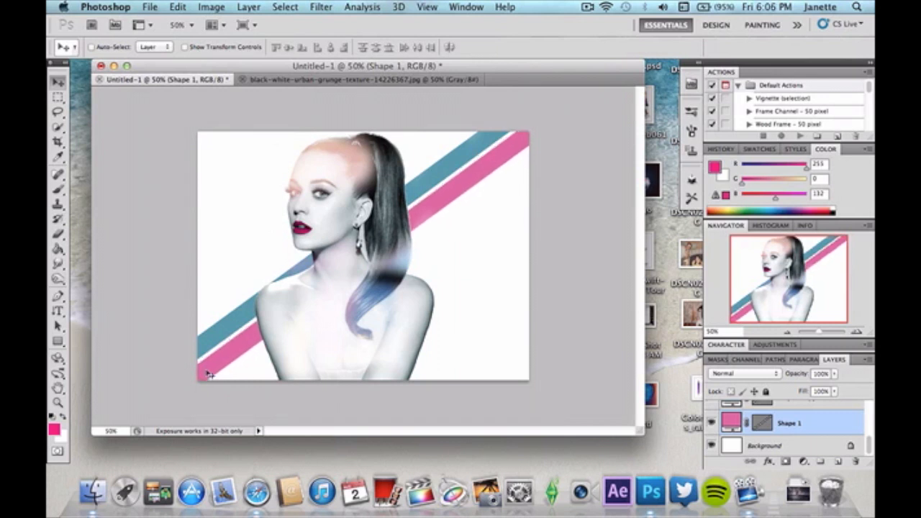
pyautogui.click(295, 80)
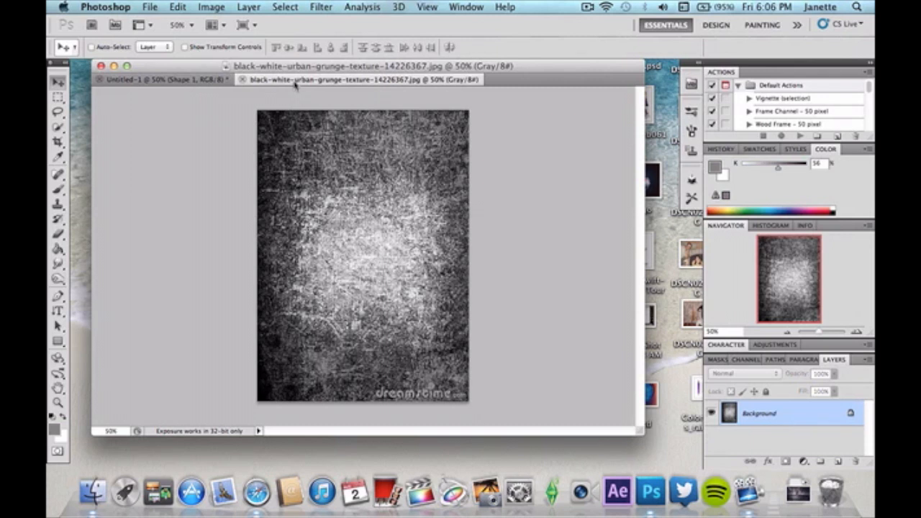
pyautogui.press('super+BackSpace')
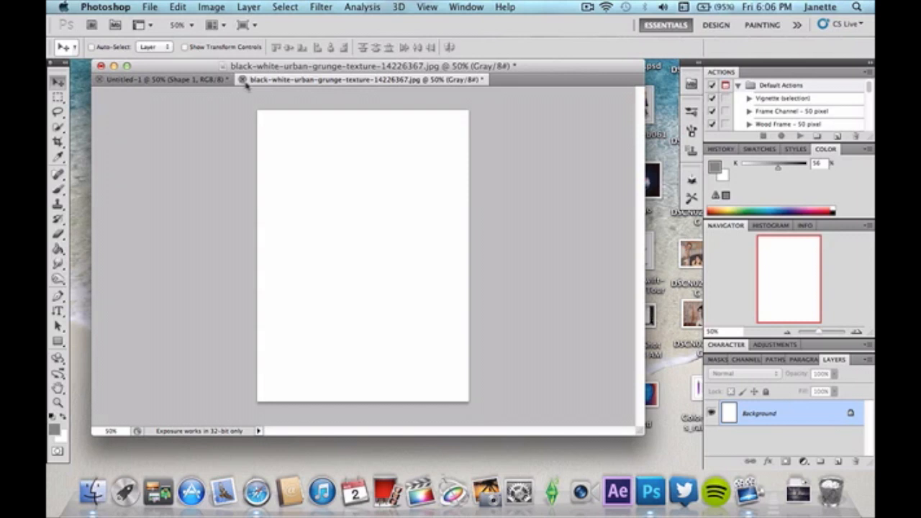
pyautogui.click(243, 80)
pyautogui.click(416, 189)
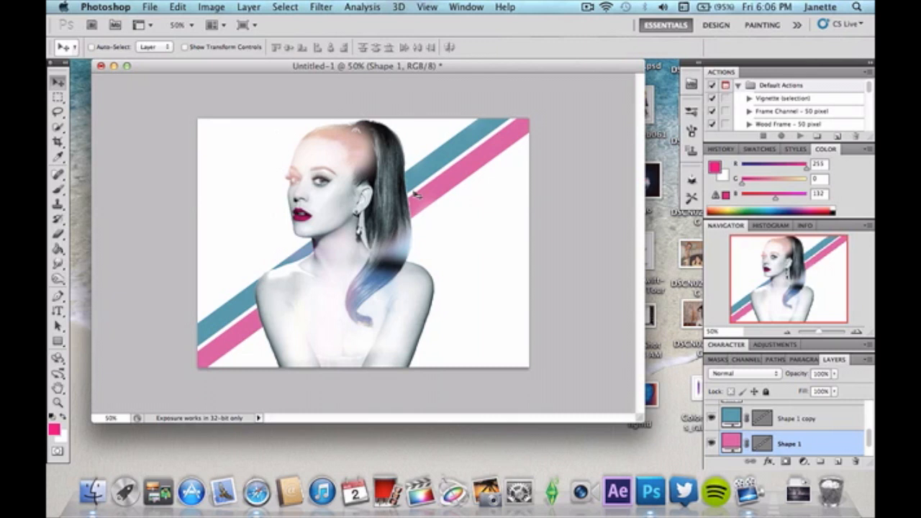
# - Paste the grunge texture as the topmost layer and stretch its width to about 160% so it covers the canvas
pyautogui.press('super+v')
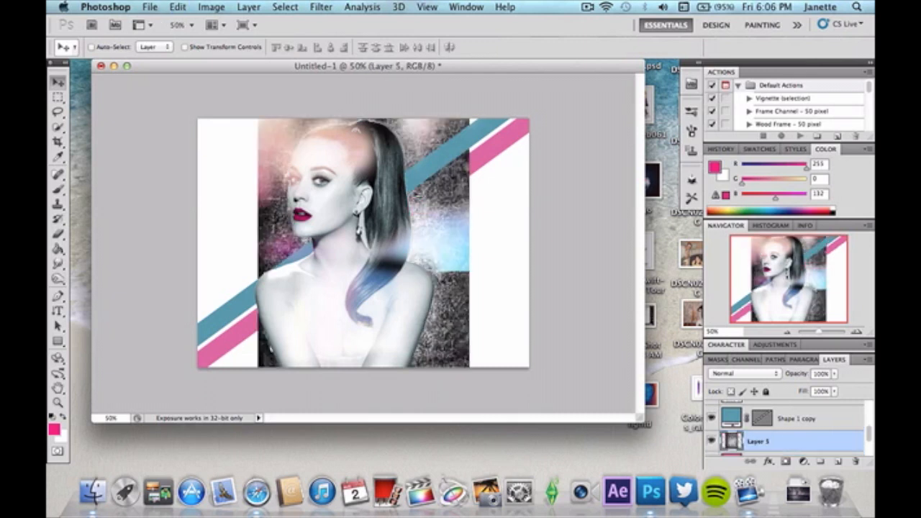
pyautogui.moveTo(799, 441); pyautogui.dragTo(802, 412)
pyautogui.hotkey('ctrl', 't')
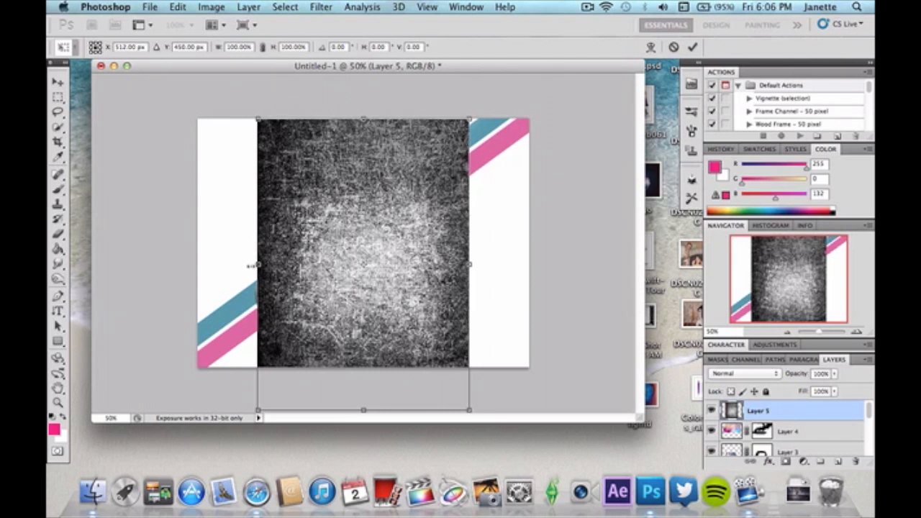
pyautogui.moveTo(256, 265); pyautogui.dragTo(187, 270)
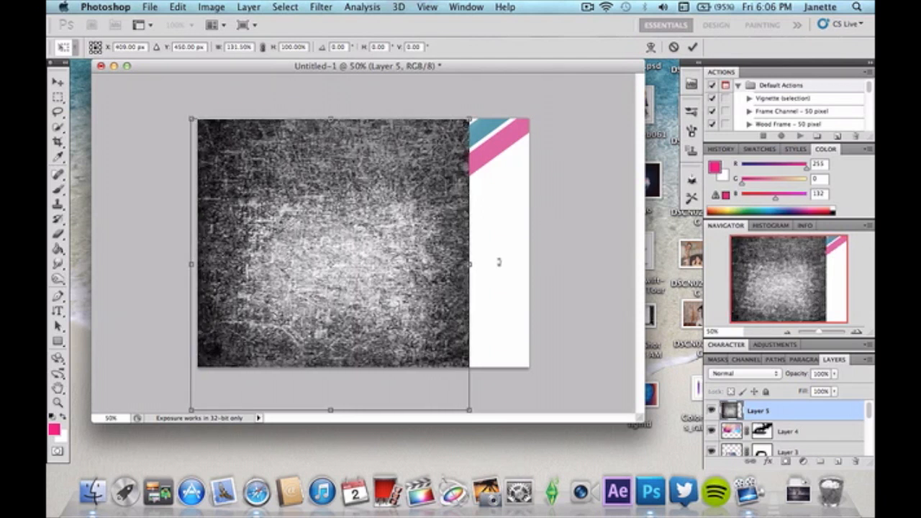
pyautogui.moveTo(469, 264); pyautogui.dragTo(531, 268)
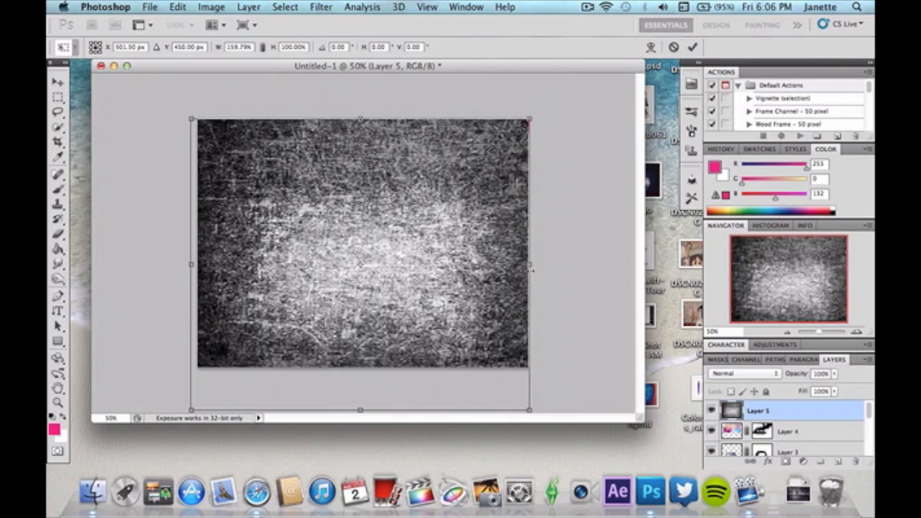
pyautogui.press('Return')
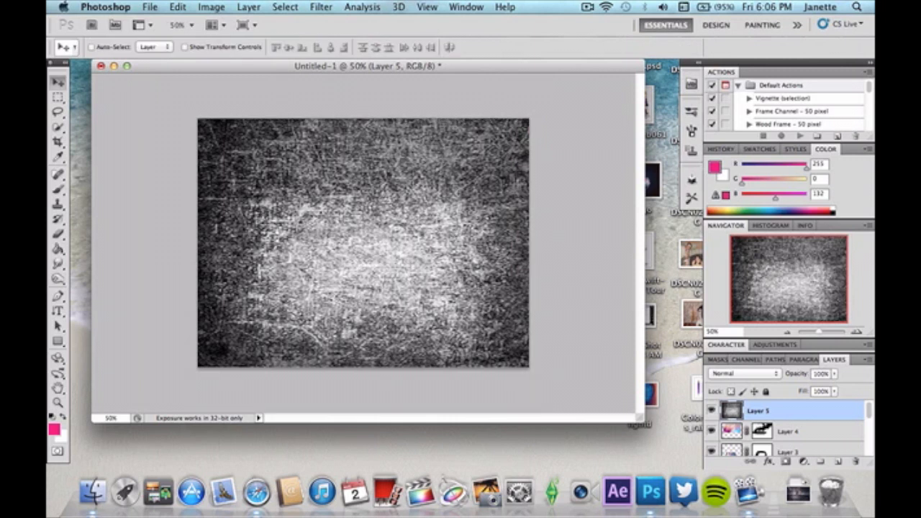
# - Set the grunge texture layer's blend mode to Overlay and lower its opacity to about 73%
pyautogui.click(727, 374)
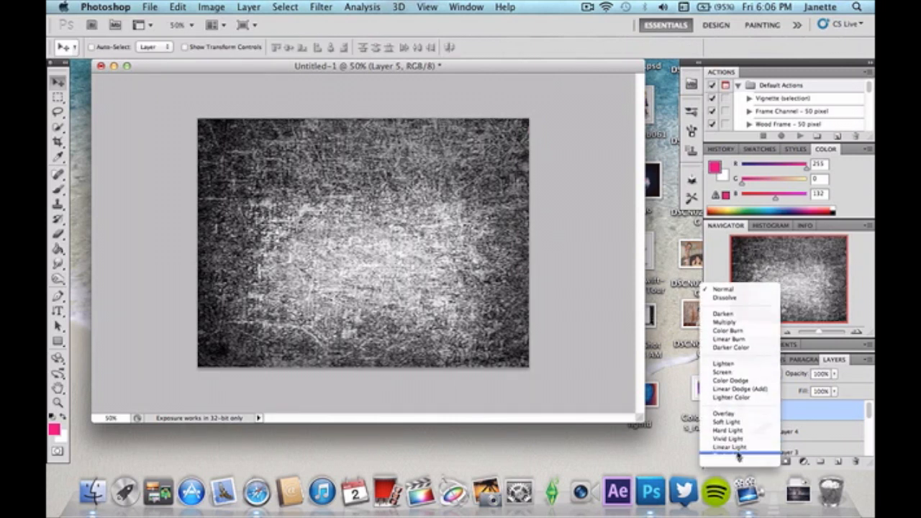
pyautogui.click(746, 414)
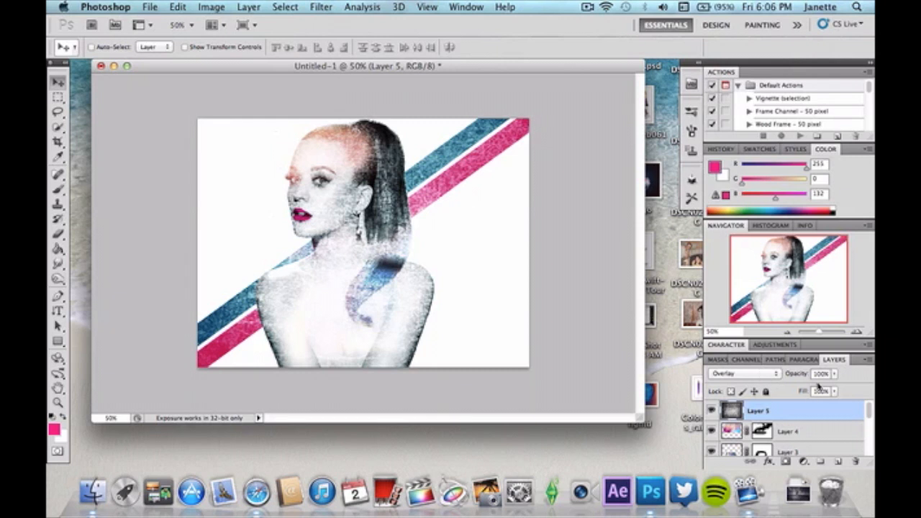
pyautogui.moveTo(833, 379); pyautogui.dragTo(833, 390)
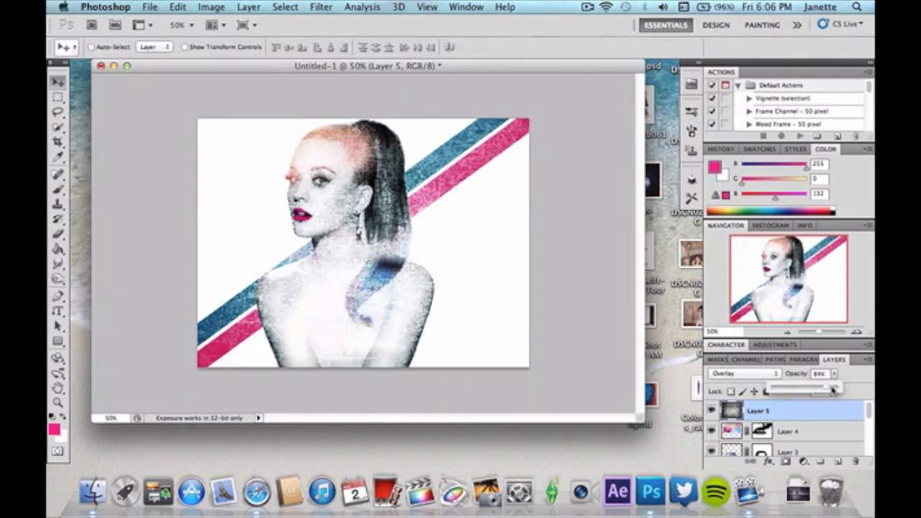
pyautogui.moveTo(832, 389); pyautogui.dragTo(828, 390)
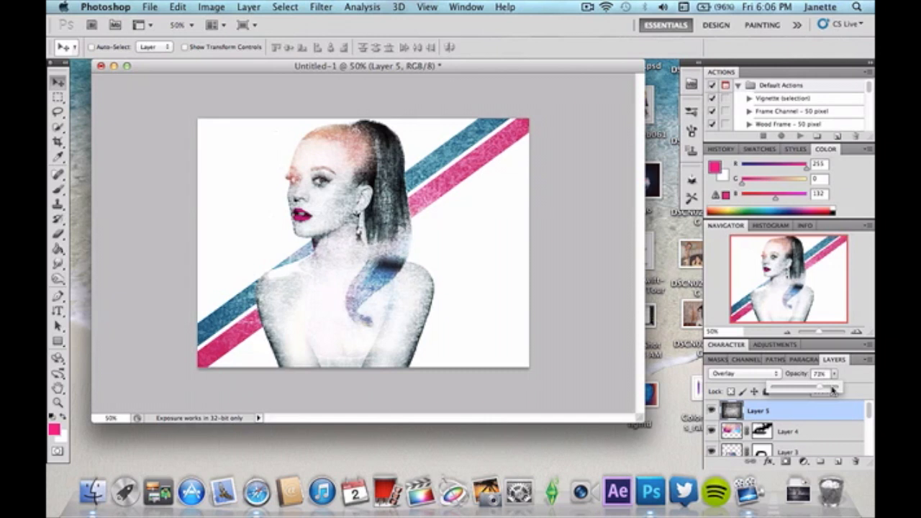
# - Erase the grunge texture over the woman's face, hair, neck and body with a soft 168 px eraser
pyautogui.click(57, 264)
pyautogui.click(57, 234)
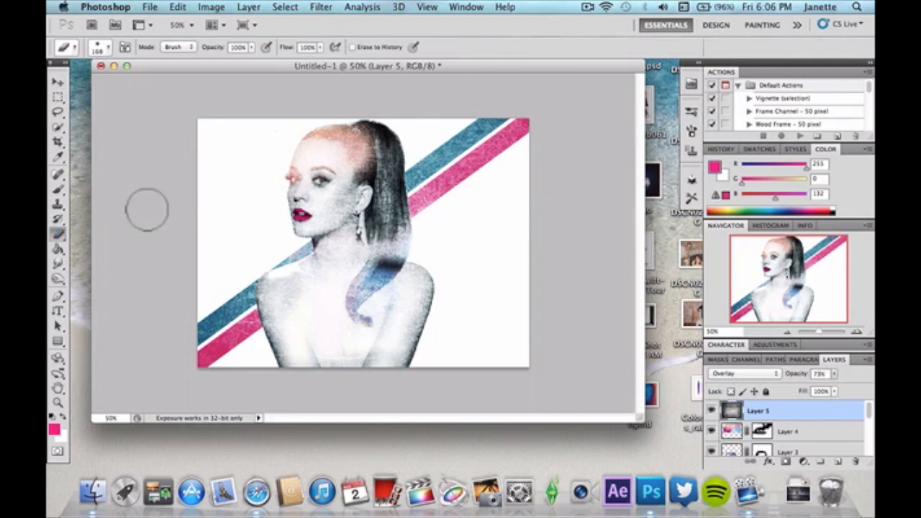
pyautogui.moveTo(312, 231)
pyautogui.mouseDown()
pyautogui.moveTo(311, 167)
pyautogui.moveTo(335, 202)
pyautogui.moveTo(349, 165)
pyautogui.moveTo(324, 148)
pyautogui.moveTo(344, 146)
pyautogui.moveTo(351, 158)
pyautogui.moveTo(311, 185)
pyautogui.moveTo(323, 221)
pyautogui.moveTo(357, 223)
pyautogui.moveTo(386, 173)
pyautogui.moveTo(353, 303)
pyautogui.moveTo(308, 301)
pyautogui.moveTo(275, 285)
pyautogui.moveTo(300, 335)
pyautogui.moveTo(376, 330)
pyautogui.moveTo(401, 301)
pyautogui.moveTo(400, 284)
pyautogui.moveTo(401, 324)
pyautogui.moveTo(412, 288)
pyautogui.moveTo(403, 353)
pyautogui.moveTo(361, 367)
pyautogui.moveTo(353, 361)
pyautogui.moveTo(349, 213)
pyautogui.mouseUp()
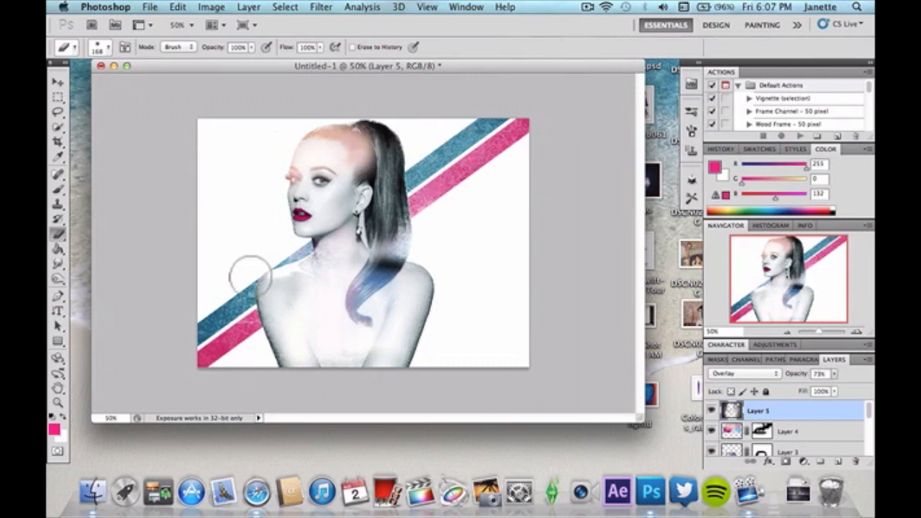
pyautogui.rightClick(249, 314)
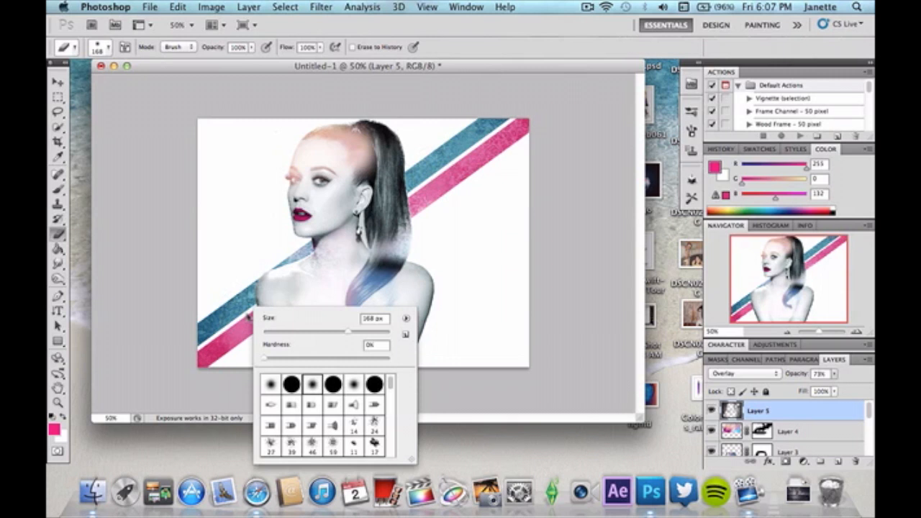
pyautogui.click(245, 308)
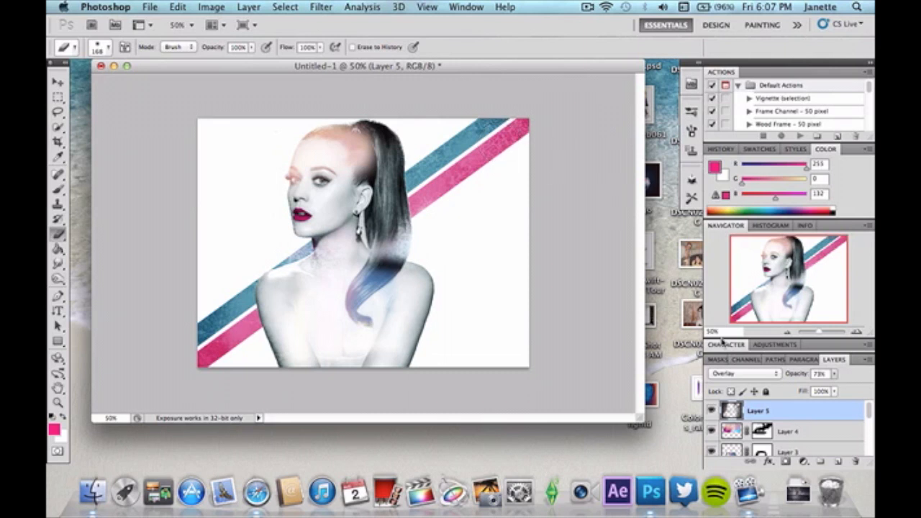
# - Add the vertical text "Katy" in 100 pt Shrapnel at the canvas's upper-left area and select all its letters
pyautogui.click(790, 333)
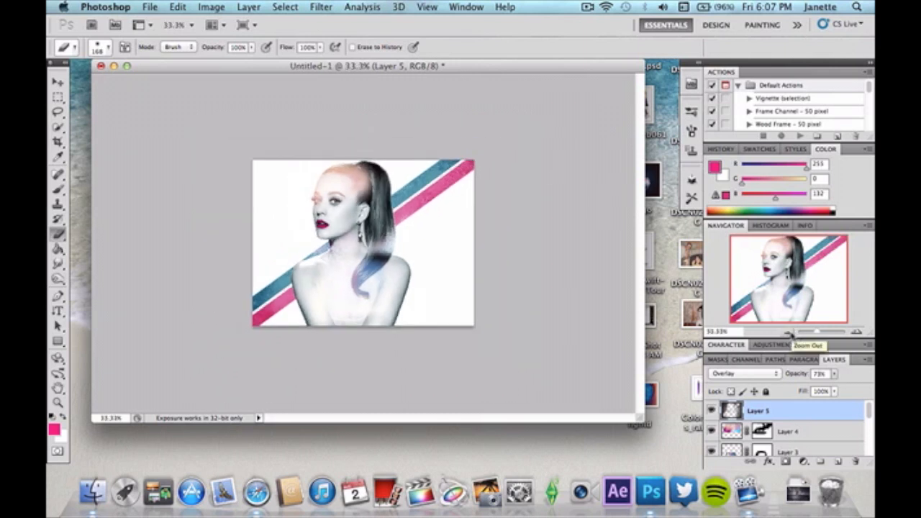
pyautogui.click(59, 311)
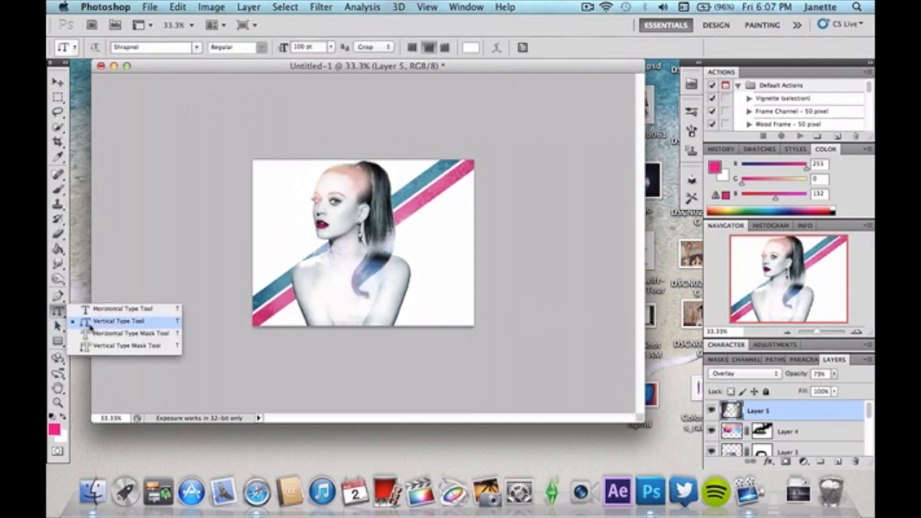
pyautogui.click(267, 173)
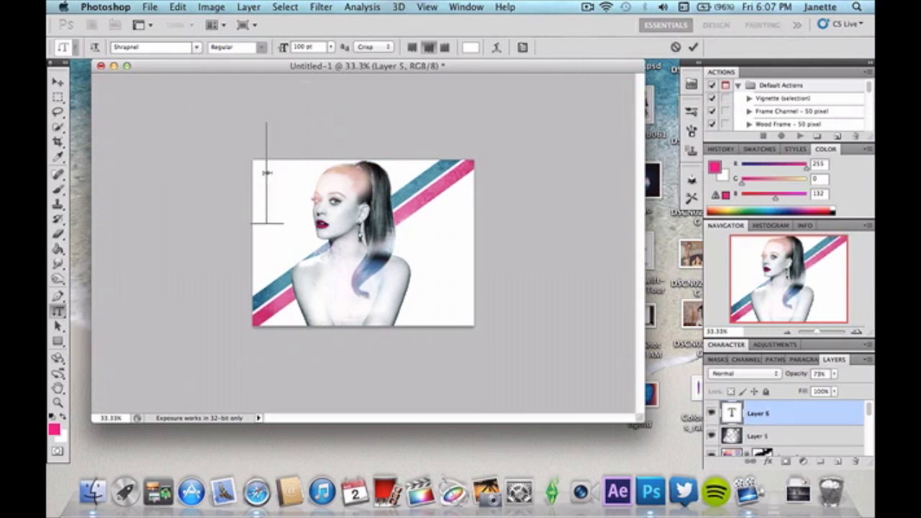
pyautogui.press('super+a')
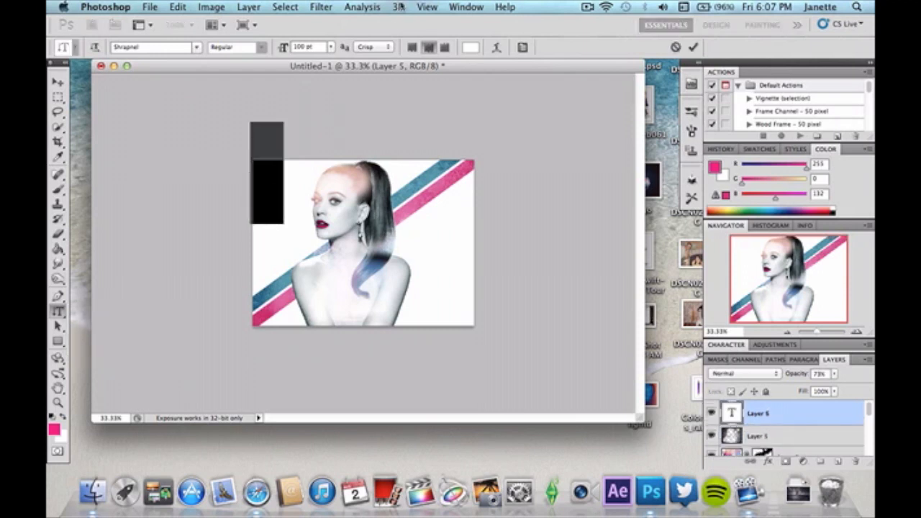
# - Set the color of the vertical text to pink ff0072
pyautogui.click(472, 48)
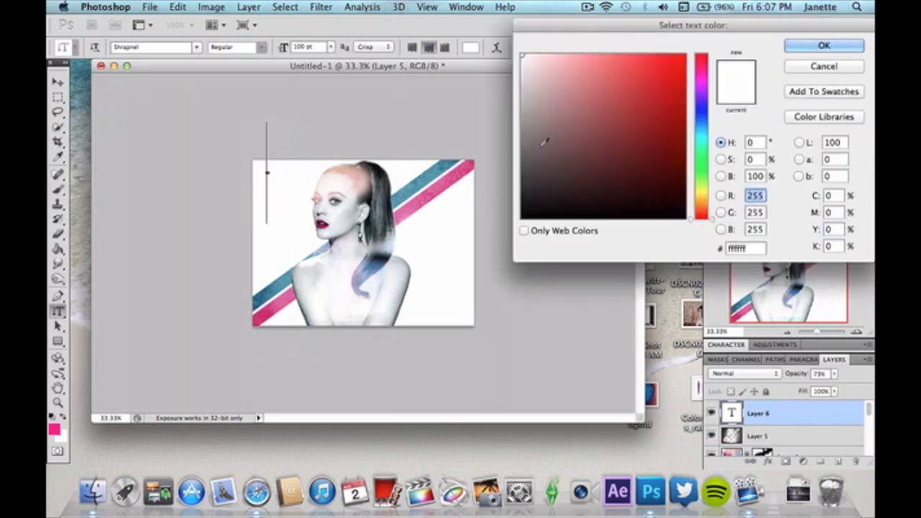
pyautogui.click(703, 66)
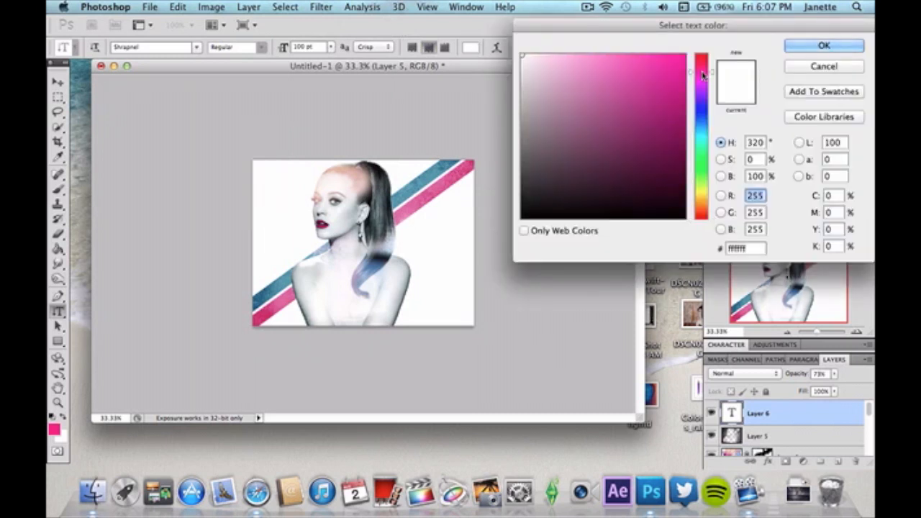
pyautogui.moveTo(681, 70); pyautogui.dragTo(699, 26)
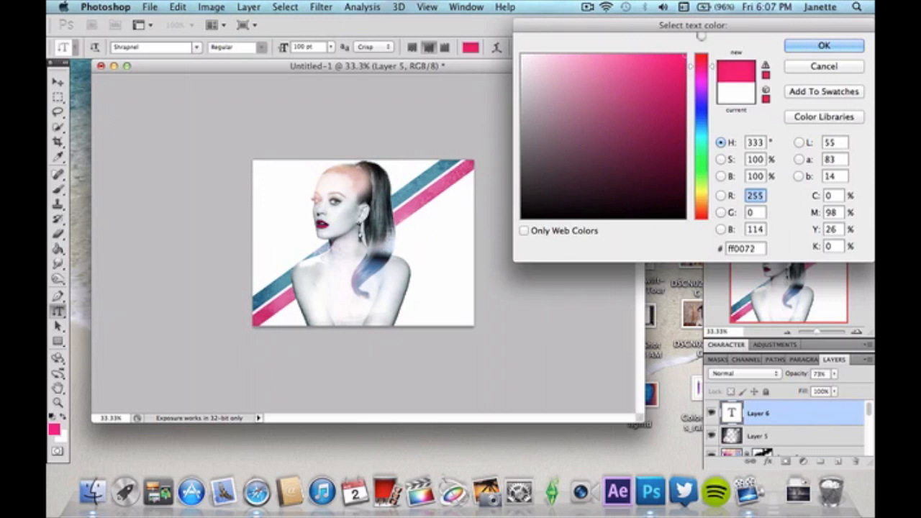
pyautogui.click(797, 47)
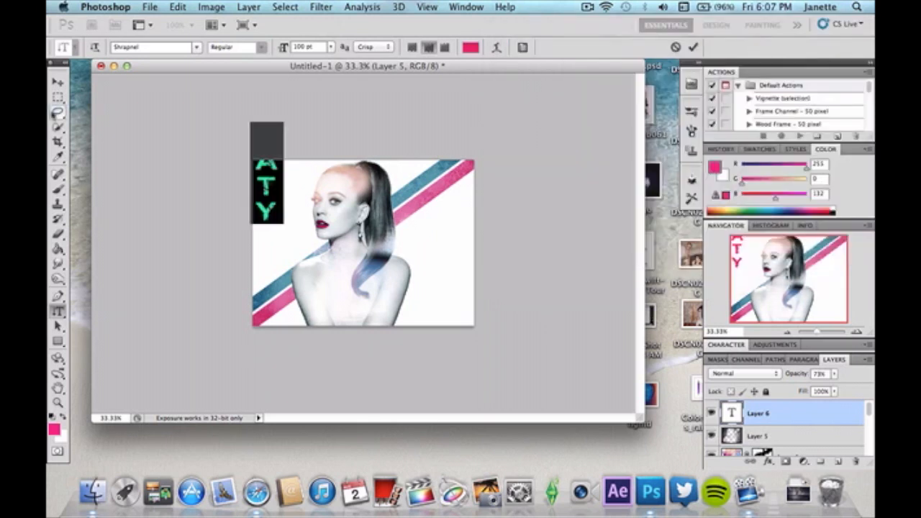
# - Move the vertical "Katy" text down and slightly right so all its letters sit on the canvas beside the face
pyautogui.click(57, 84)
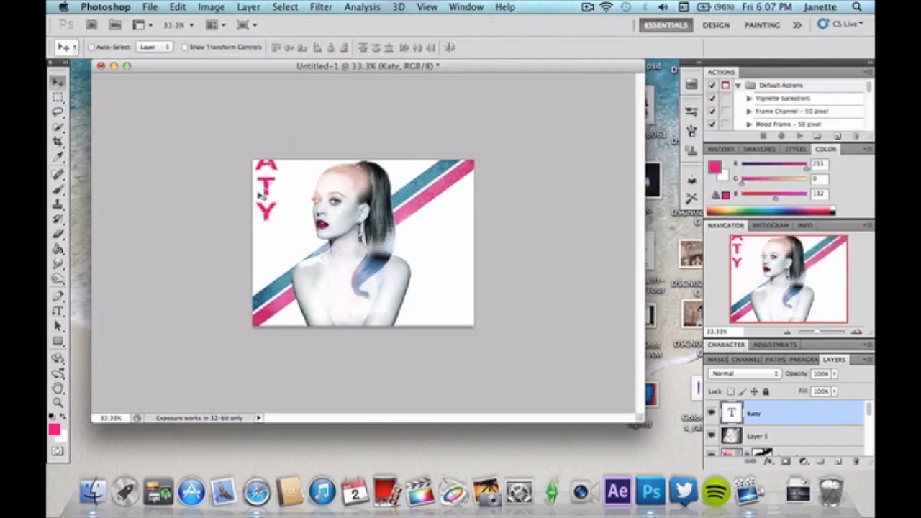
pyautogui.moveTo(263, 193); pyautogui.dragTo(274, 232)
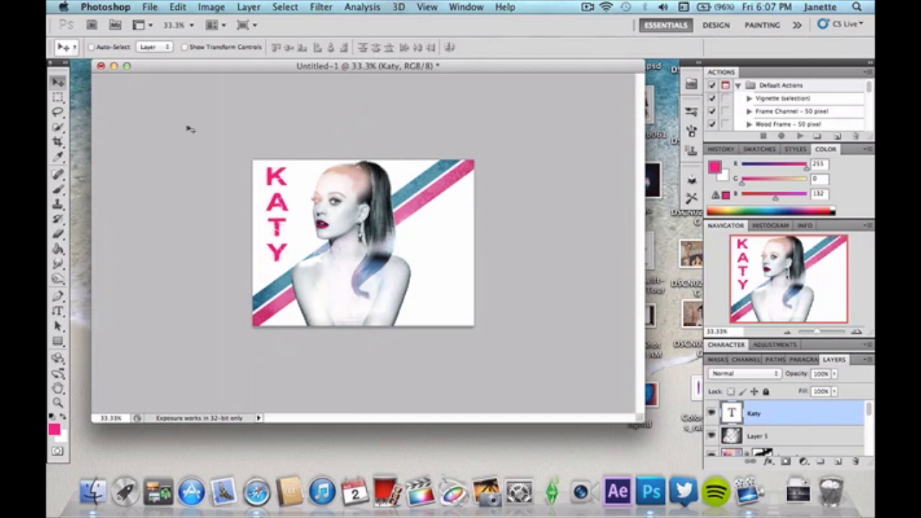
pyautogui.click(57, 311)
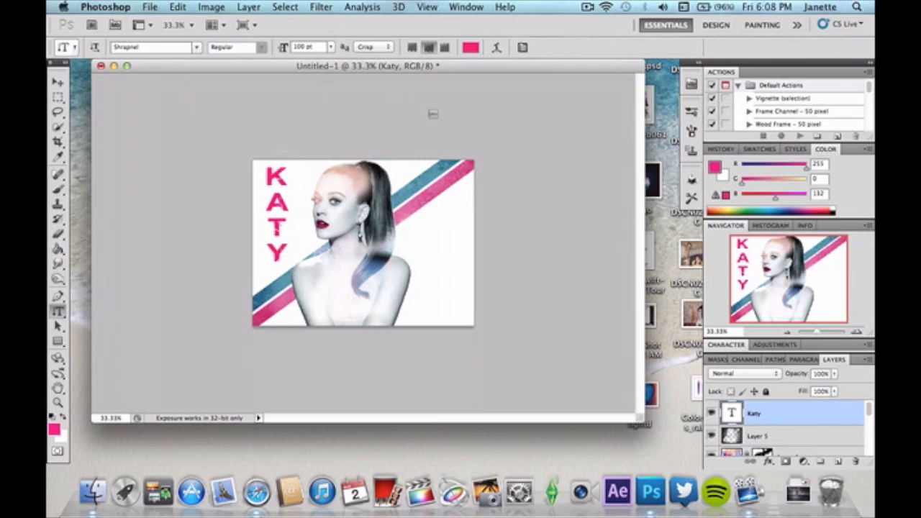
pyautogui.click(857, 332)
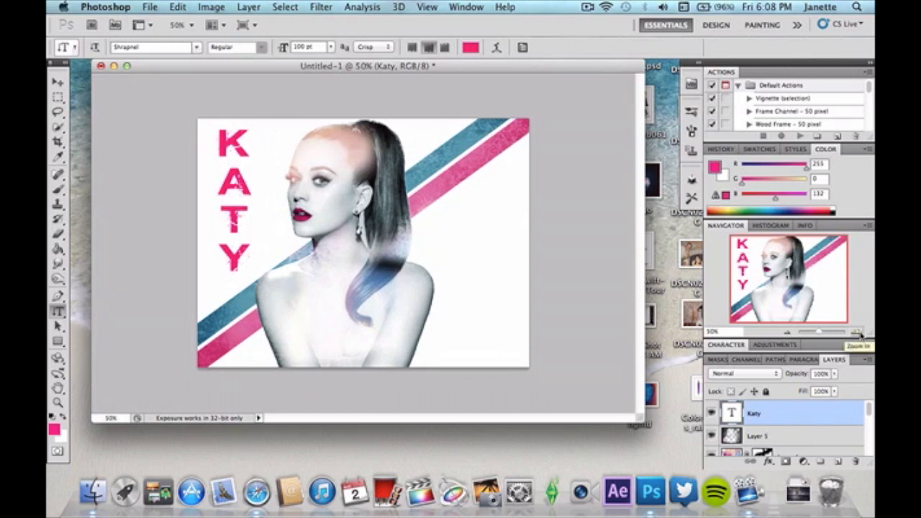